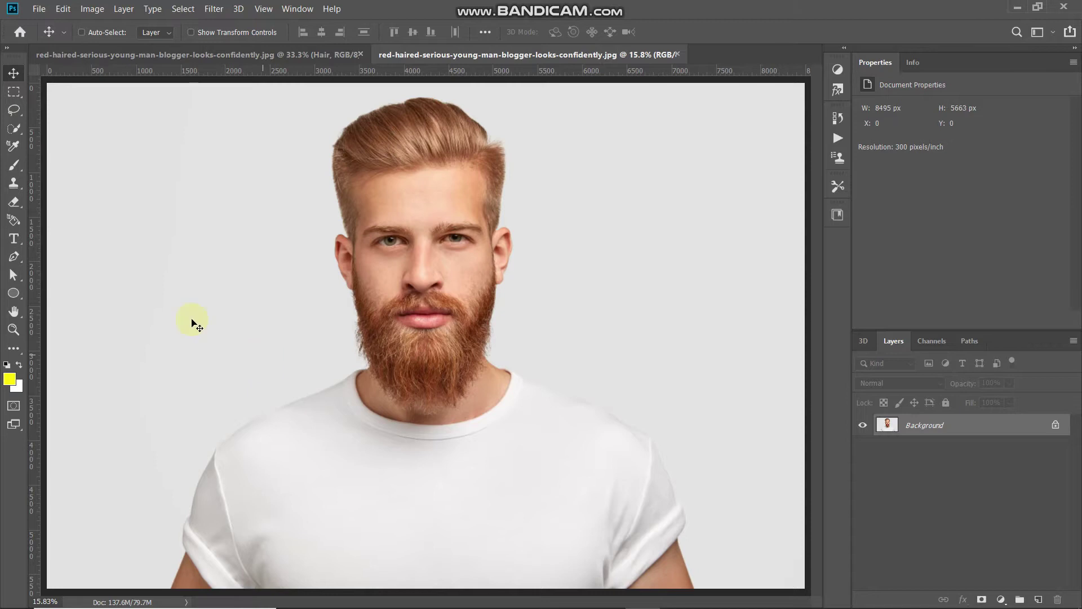
# Set up the Pen tool in Path mode with the Combine Shapes path operation
pyautogui.click(14, 257)
pyautogui.click(35, 257)
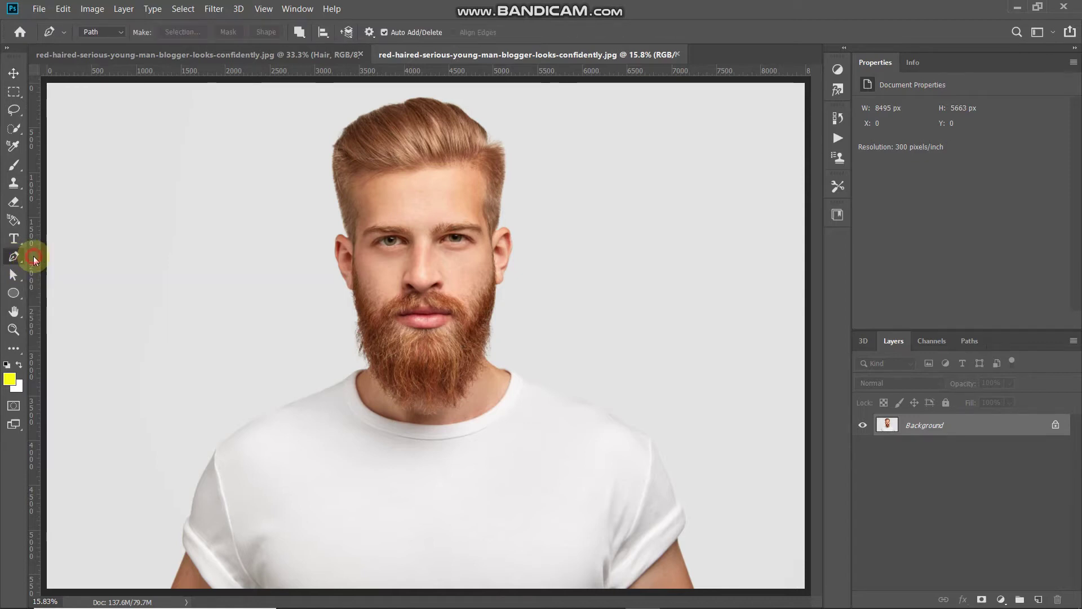
pyautogui.click(99, 31)
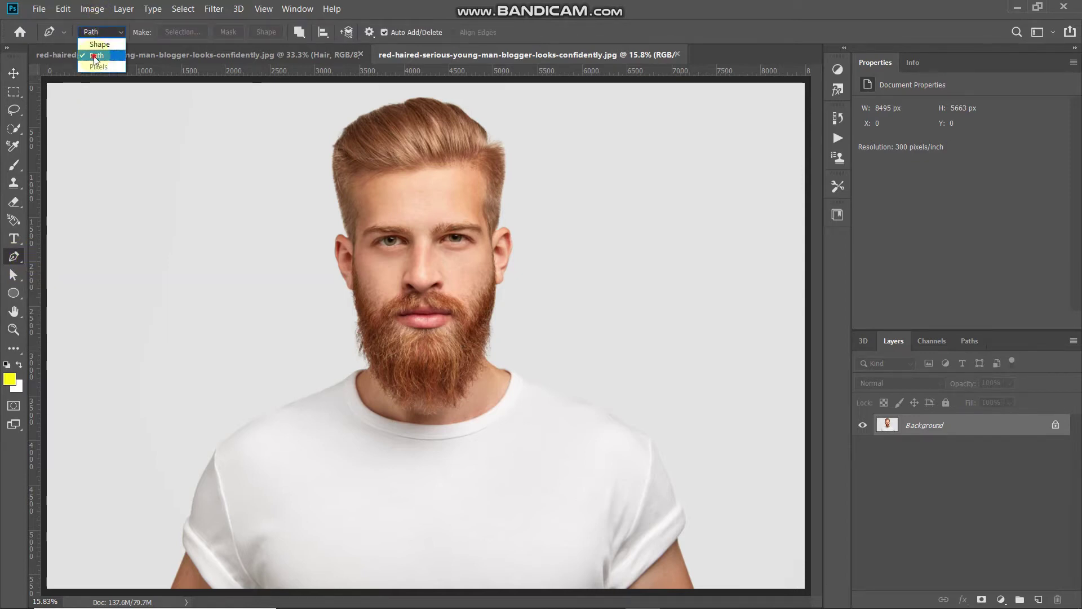
pyautogui.click(96, 56)
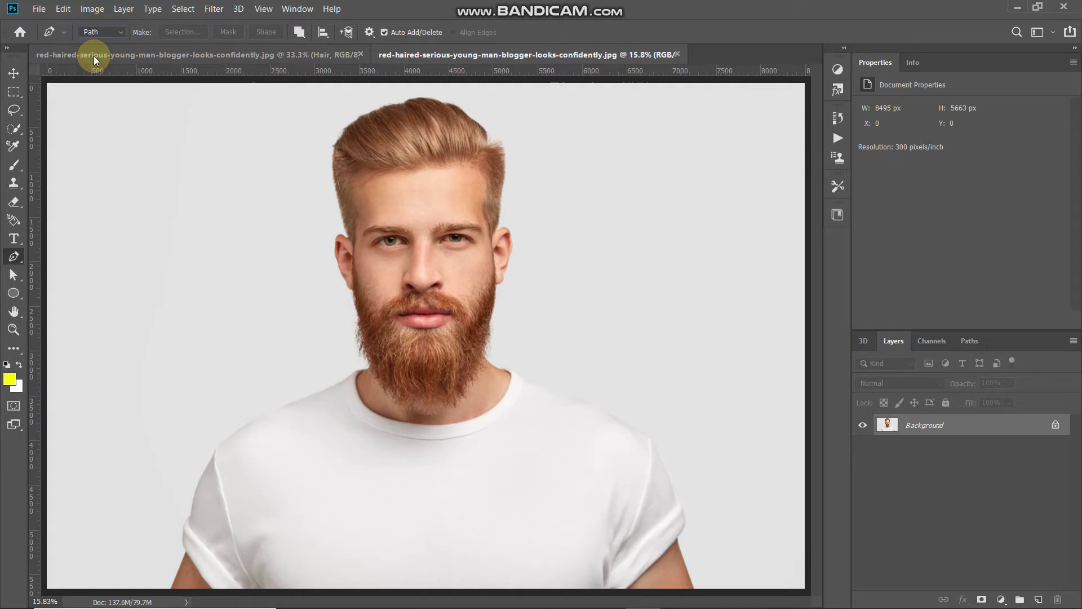
pyautogui.click(297, 32)
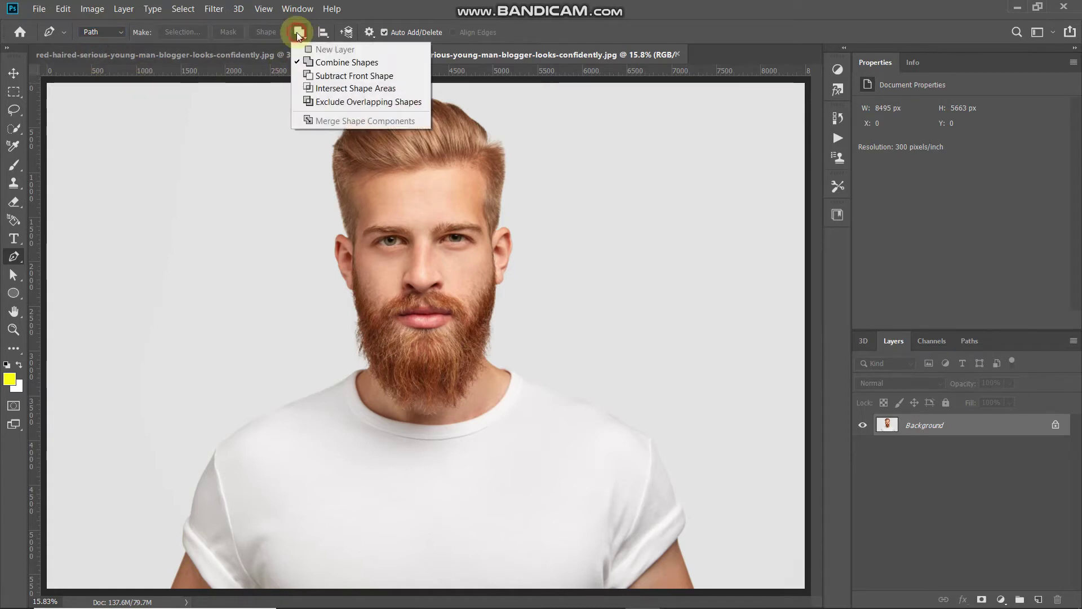
pyautogui.click(318, 63)
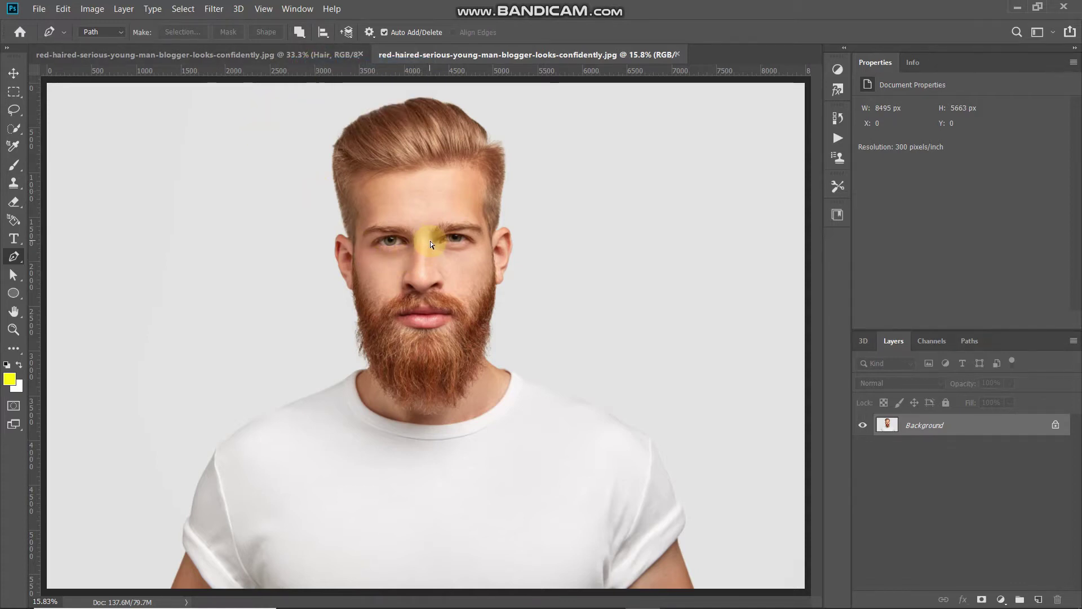
# Start a Pen path at the inner end of the photo's right-hand eyebrow, tracing zigzag hair tips along its upper edge
pyautogui.scroll(1, 431, 241)
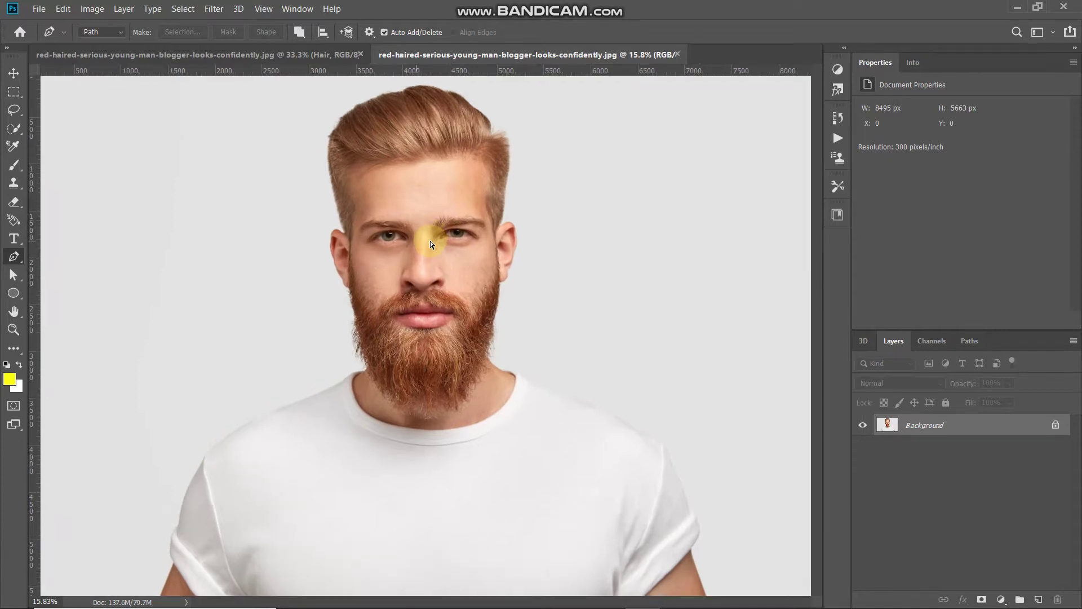
pyautogui.scroll(5, 430, 241)
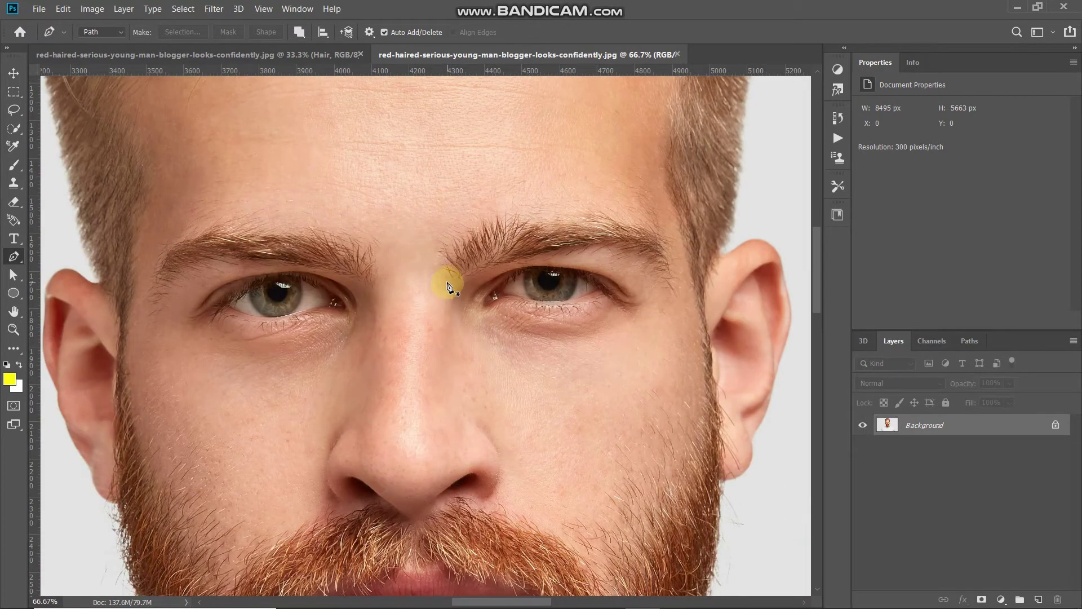
pyautogui.moveTo(448, 280); pyautogui.dragTo(448, 273)
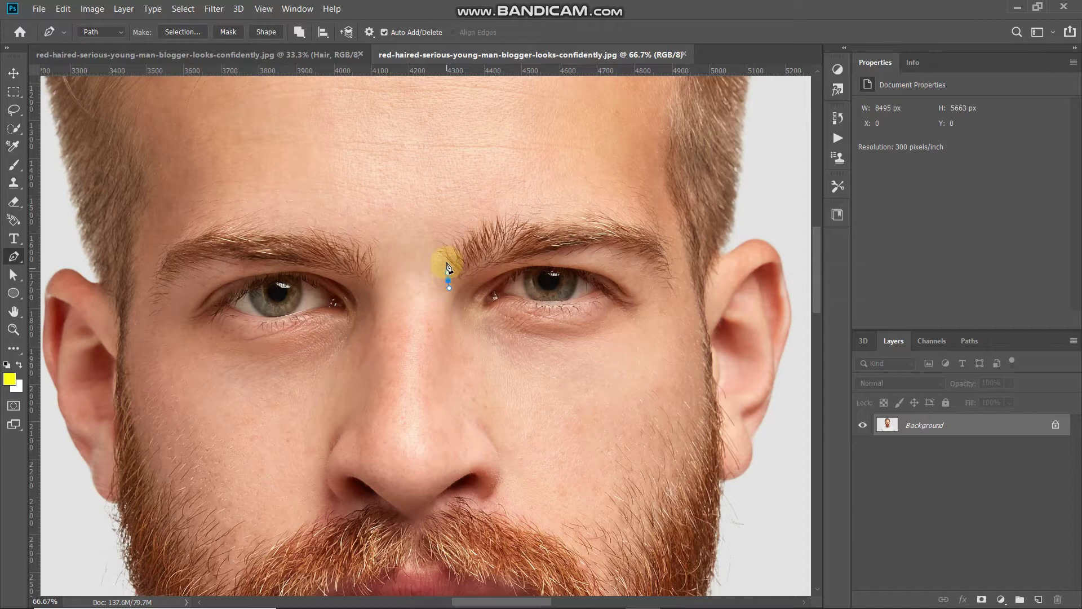
pyautogui.moveTo(449, 254); pyautogui.dragTo(454, 273)
pyautogui.moveTo(453, 260)
pyautogui.mouseDown()
pyautogui.moveTo(461, 234)
pyautogui.moveTo(471, 255)
pyautogui.mouseUp()
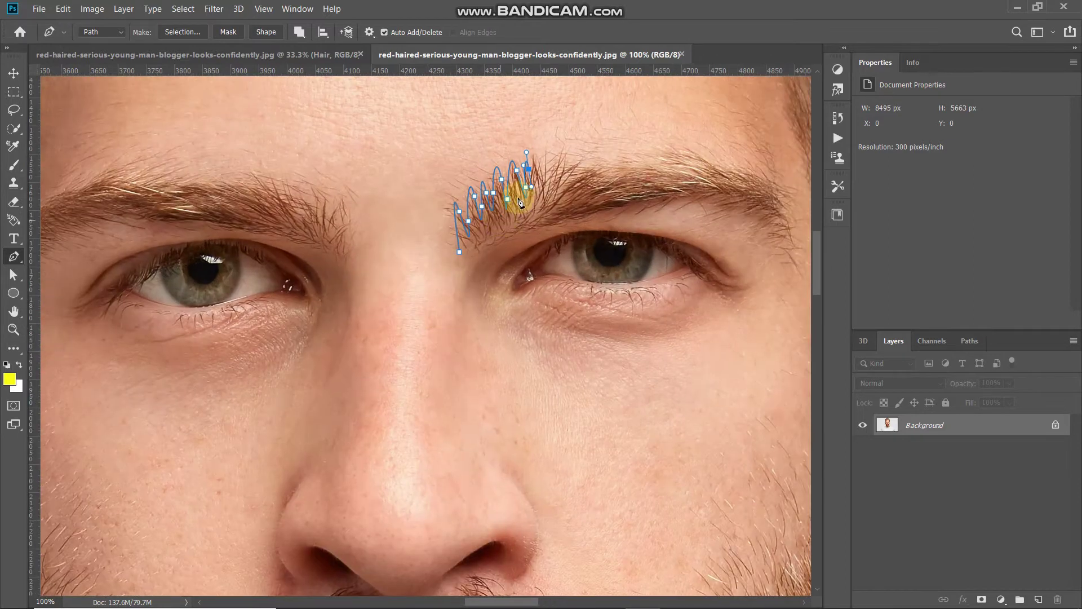
pyautogui.moveTo(519, 201); pyautogui.dragTo(559, 178)
pyautogui.moveTo(566, 167)
pyautogui.mouseDown()
pyautogui.moveTo(580, 159)
pyautogui.moveTo(571, 173)
pyautogui.mouseUp()
pyautogui.moveTo(596, 164); pyautogui.dragTo(611, 162)
pyautogui.moveTo(645, 161); pyautogui.dragTo(654, 155)
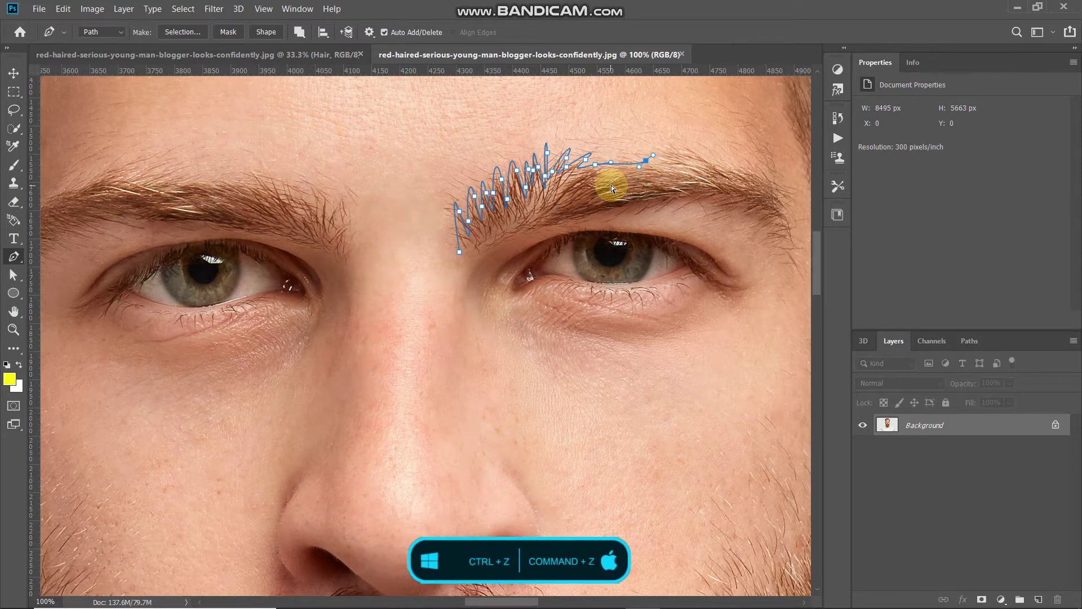
pyautogui.hotkey('ctrl', 'z')
pyautogui.scroll(1, 611, 185)
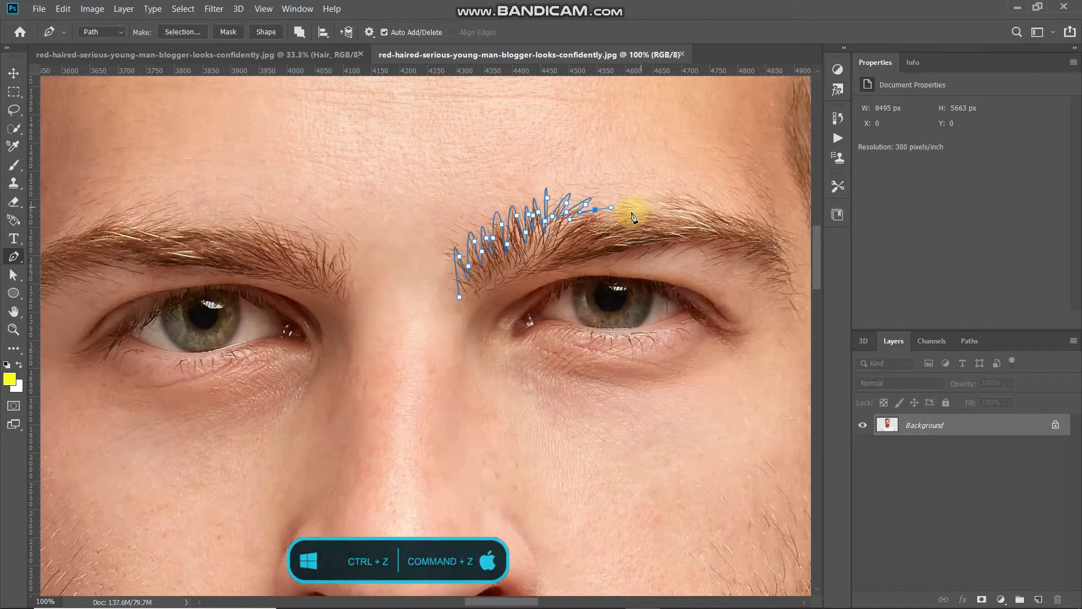
pyautogui.click(508, 248)
pyautogui.hotkey('ctrl', 'z')
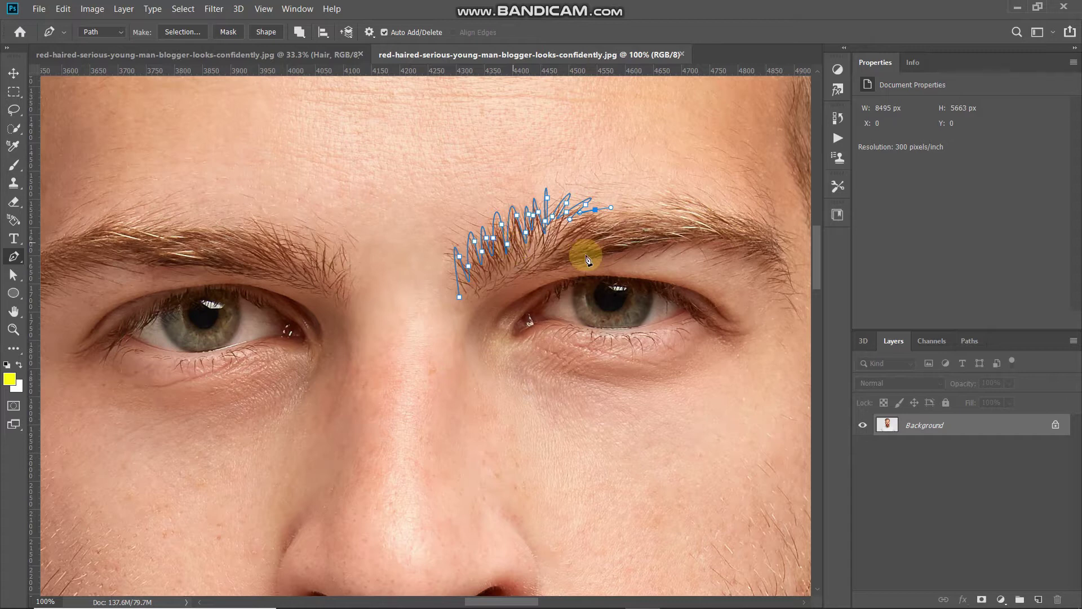
# Continue the path over the right-hand eyebrow's outer end and back along its lower edge, closing it at the starting point
pyautogui.moveTo(663, 206); pyautogui.dragTo(775, 232)
pyautogui.moveTo(790, 268); pyautogui.dragTo(795, 287)
pyautogui.moveTo(775, 281)
pyautogui.mouseDown()
pyautogui.moveTo(753, 256)
pyautogui.moveTo(699, 248)
pyautogui.mouseUp()
pyautogui.moveTo(675, 245); pyautogui.dragTo(660, 245)
pyautogui.moveTo(644, 249); pyautogui.dragTo(605, 258)
pyautogui.moveTo(577, 263); pyautogui.dragTo(574, 250)
pyautogui.click(539, 272)
pyautogui.moveTo(500, 283); pyautogui.dragTo(457, 287)
pyautogui.hotkey('ctrl', '-')
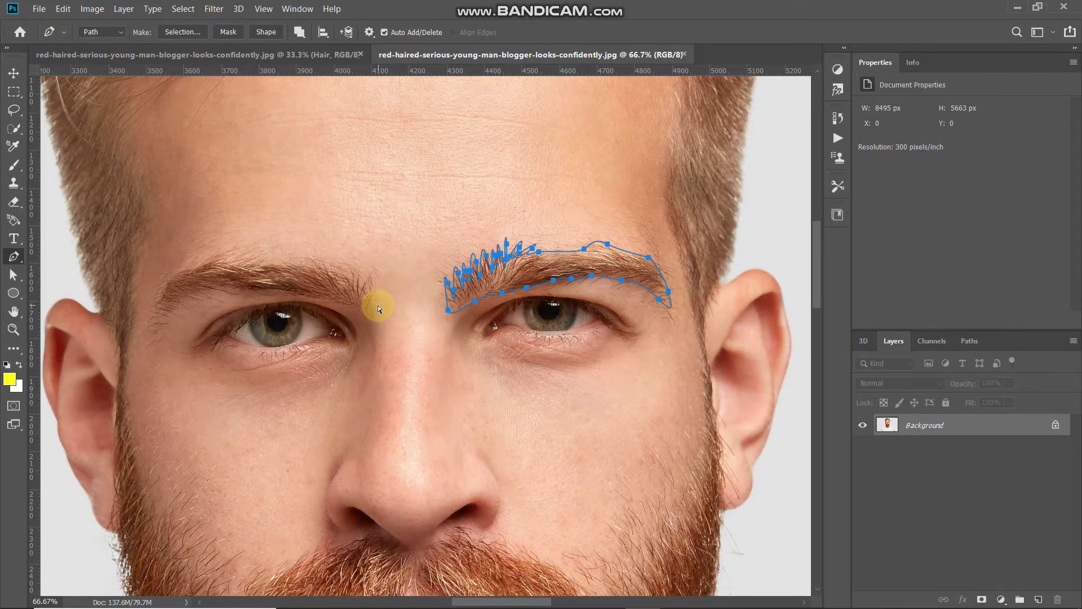
# Start a second Pen path at the inner end of the photo's left-hand eyebrow, tracing its first hair tips
pyautogui.hotkey('ctrl', '+')
pyautogui.click(351, 298)
pyautogui.moveTo(349, 249); pyautogui.dragTo(345, 232)
pyautogui.moveTo(337, 245)
pyautogui.mouseDown()
pyautogui.moveTo(333, 268)
pyautogui.moveTo(324, 231)
pyautogui.mouseUp()
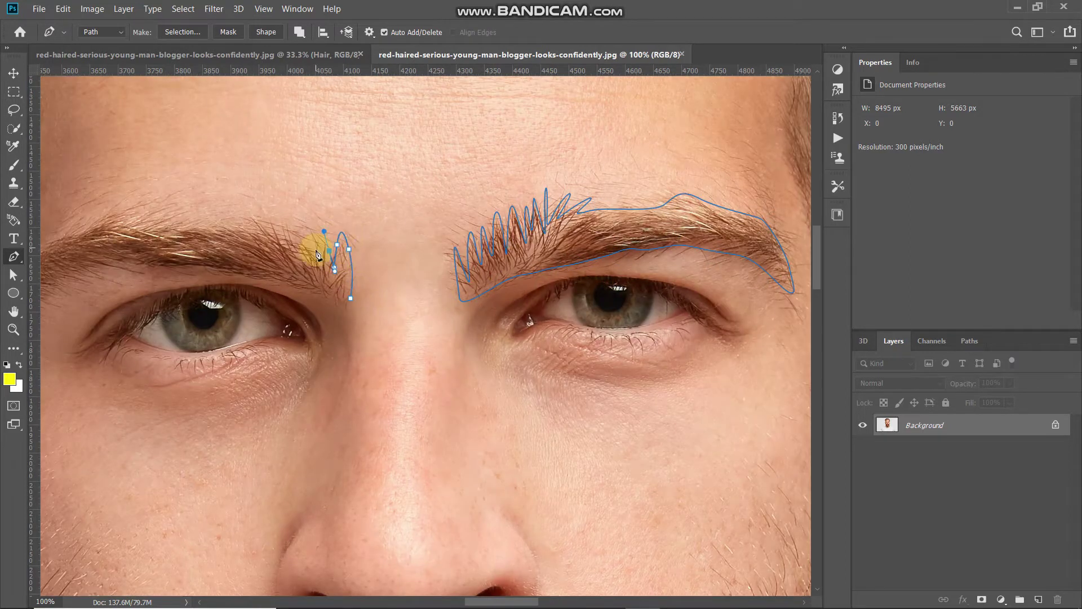
# Reposition the upper anchor point at the left-hand eyebrow's inner end slightly toward the nose bridge
pyautogui.keyDown('ctrl'); pyautogui.click(349, 250); pyautogui.keyUp('ctrl')
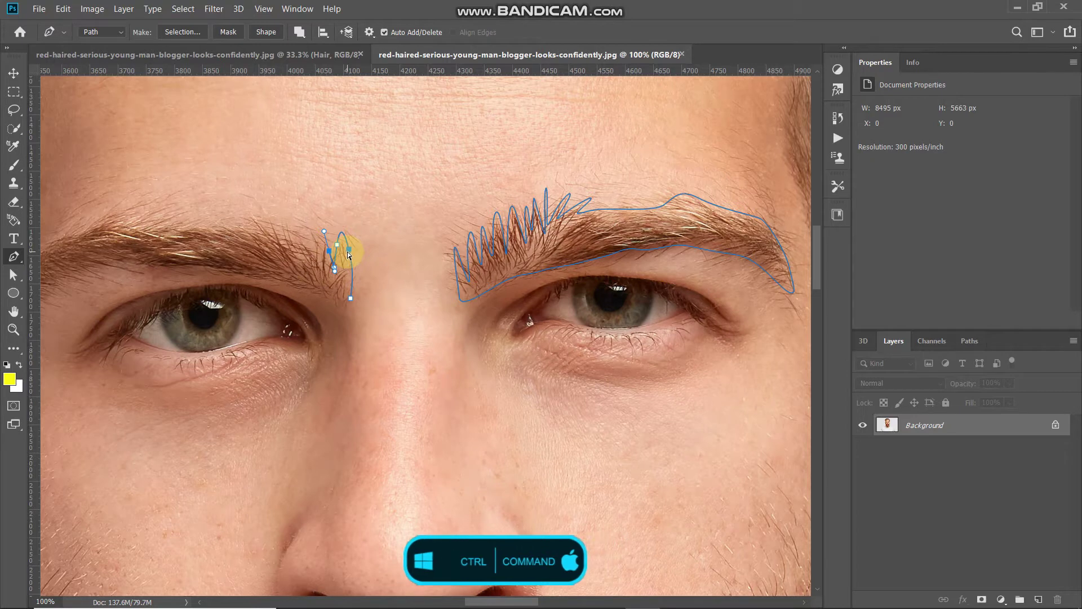
pyautogui.keyDown('ctrl'); pyautogui.click(348, 252); pyautogui.keyUp('ctrl')
pyautogui.moveTo(348, 253); pyautogui.dragTo(363, 248)
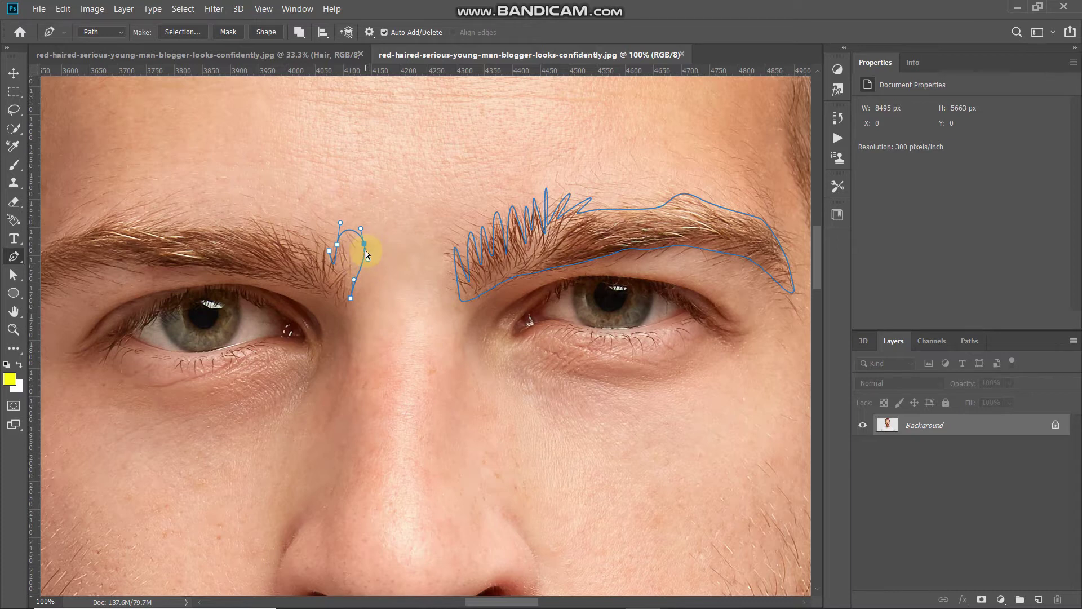
# Trace the rest of the left-hand eyebrow along its hair tips, outer end and lower edge, and close the path
pyautogui.moveTo(366, 254); pyautogui.dragTo(326, 240)
pyautogui.moveTo(312, 242)
pyautogui.mouseDown()
pyautogui.moveTo(310, 253)
pyautogui.moveTo(297, 233)
pyautogui.mouseUp()
pyautogui.moveTo(285, 225); pyautogui.dragTo(269, 239)
pyautogui.moveTo(255, 225); pyautogui.dragTo(229, 223)
pyautogui.moveTo(178, 221); pyautogui.dragTo(107, 212)
pyautogui.hscroll(-3, 131, 212)
pyautogui.moveTo(229, 230)
pyautogui.mouseDown()
pyautogui.moveTo(196, 246)
pyautogui.moveTo(183, 270)
pyautogui.mouseUp()
pyautogui.moveTo(179, 303)
pyautogui.mouseDown()
pyautogui.moveTo(175, 329)
pyautogui.moveTo(179, 306)
pyautogui.mouseUp()
pyautogui.click(507, 297)
pyautogui.hotkey('ctrl', '0')
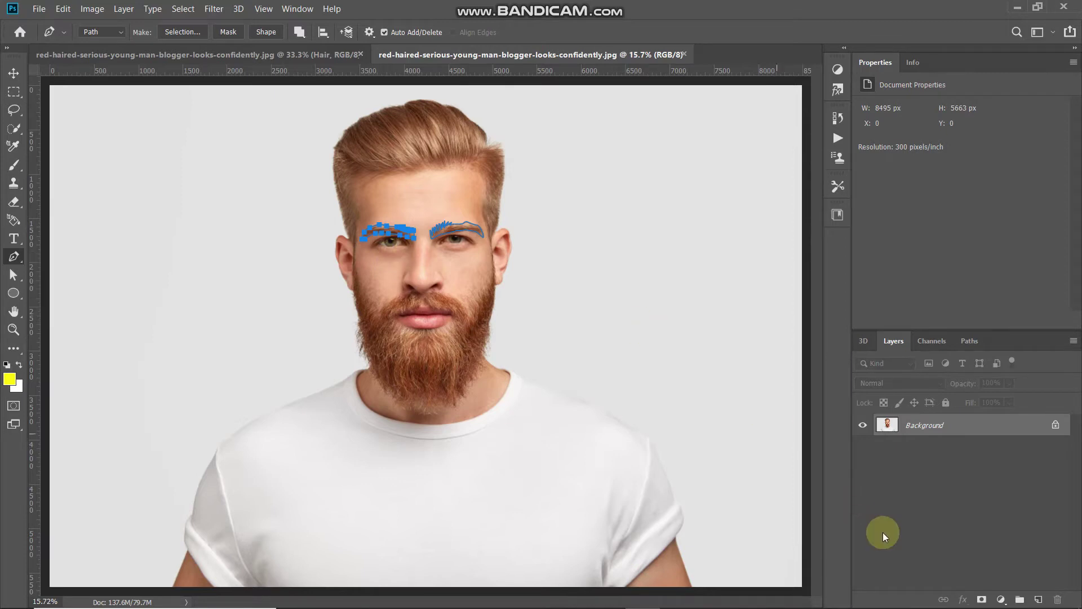
# Fill both eyebrow paths with a Solid Color fill layer in 2e542f and name the layer Eyebrows
pyautogui.click(1001, 601)
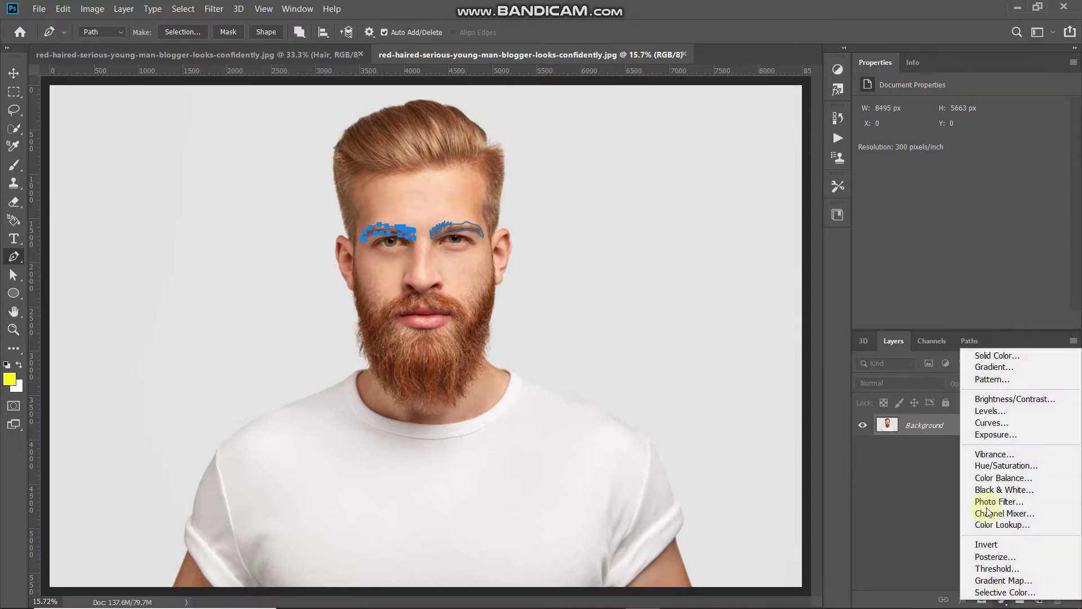
pyautogui.click(996, 355)
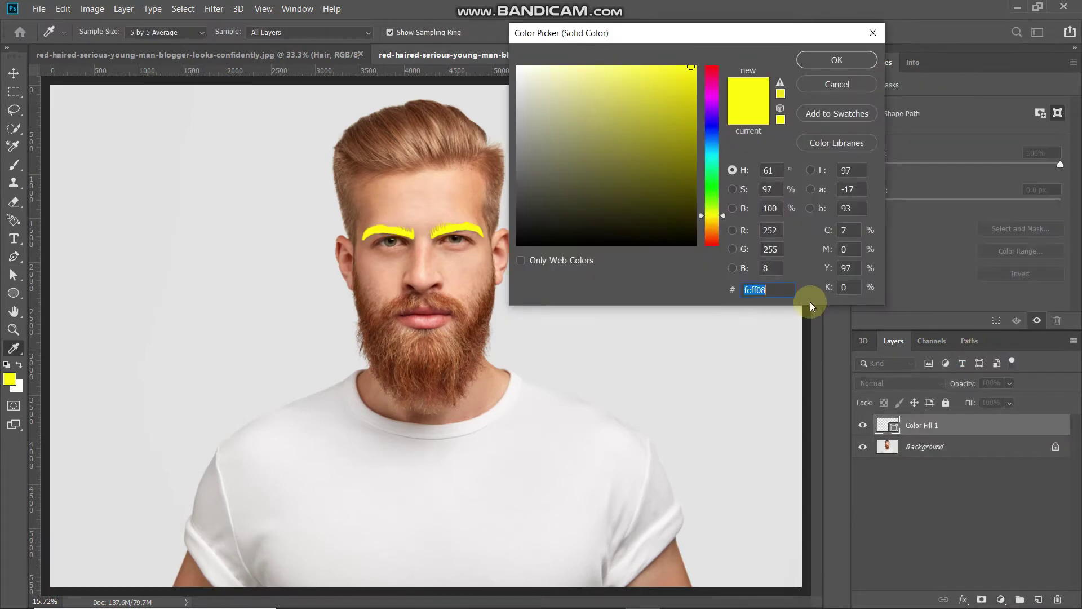
pyautogui.write('2e')
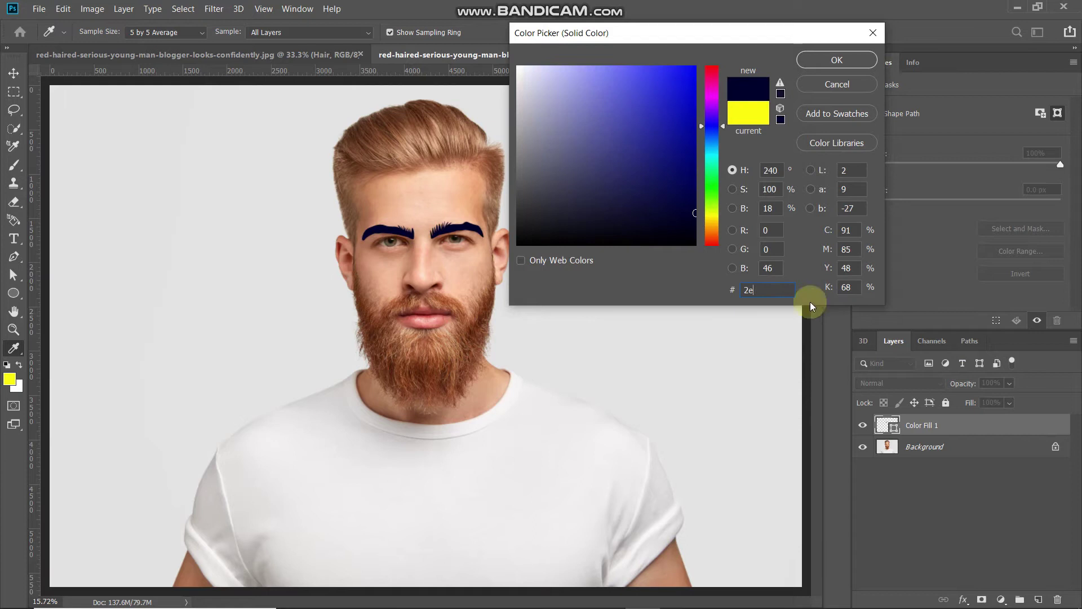
pyautogui.write('542f')
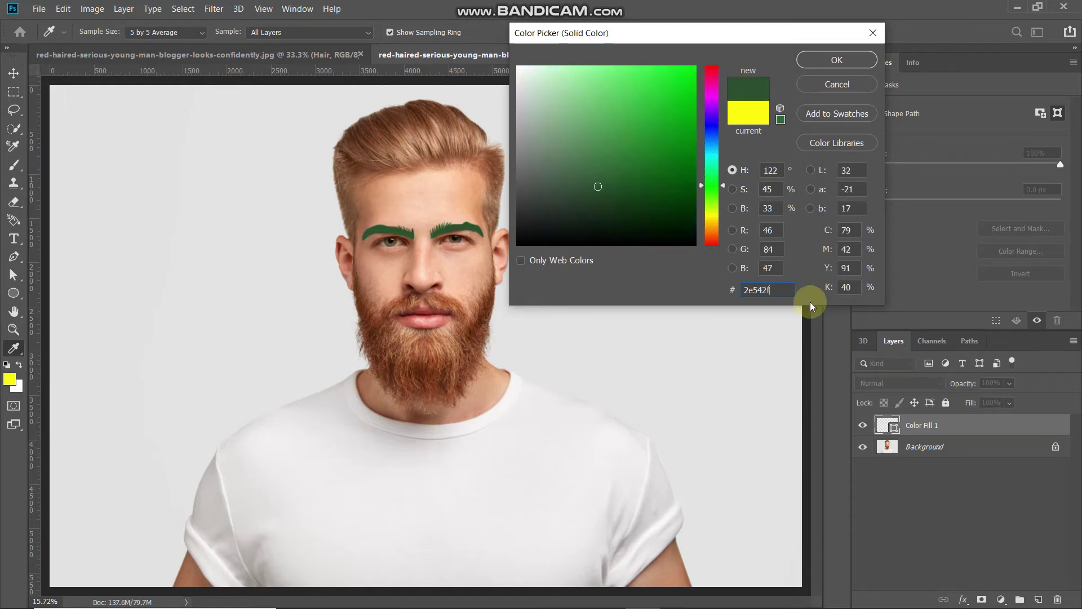
pyautogui.click(822, 62)
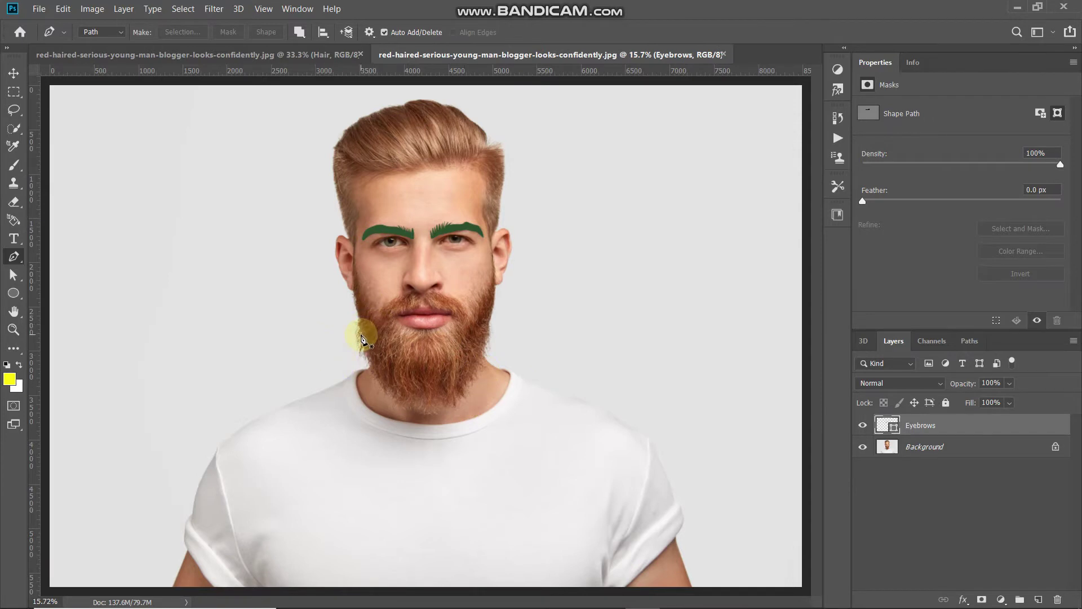
# Start a beard path at the photo's left-hand sideburn and trace the cheek line and moustache's upper edge to the opposite mouth corner
pyautogui.hotkey('ctrl', '+')
pyautogui.hotkey('ctrl', '+')
pyautogui.scroll(2, 362, 341)
pyautogui.click(279, 194)
pyautogui.moveTo(280, 265); pyautogui.dragTo(305, 293)
pyautogui.click(327, 356)
pyautogui.moveTo(320, 308); pyautogui.dragTo(357, 318)
pyautogui.click(427, 310)
pyautogui.click(453, 301)
pyautogui.click(489, 316)
pyautogui.click(514, 347)
pyautogui.click(523, 355)
# Continue the beard path up the right-hand cheek line to the sideburn and down along its outer edge
pyautogui.click(532, 303)
pyautogui.click(563, 264)
pyautogui.click(566, 206)
pyautogui.click(565, 187)
pyautogui.click(573, 249)
pyautogui.click(568, 331)
pyautogui.click(564, 357)
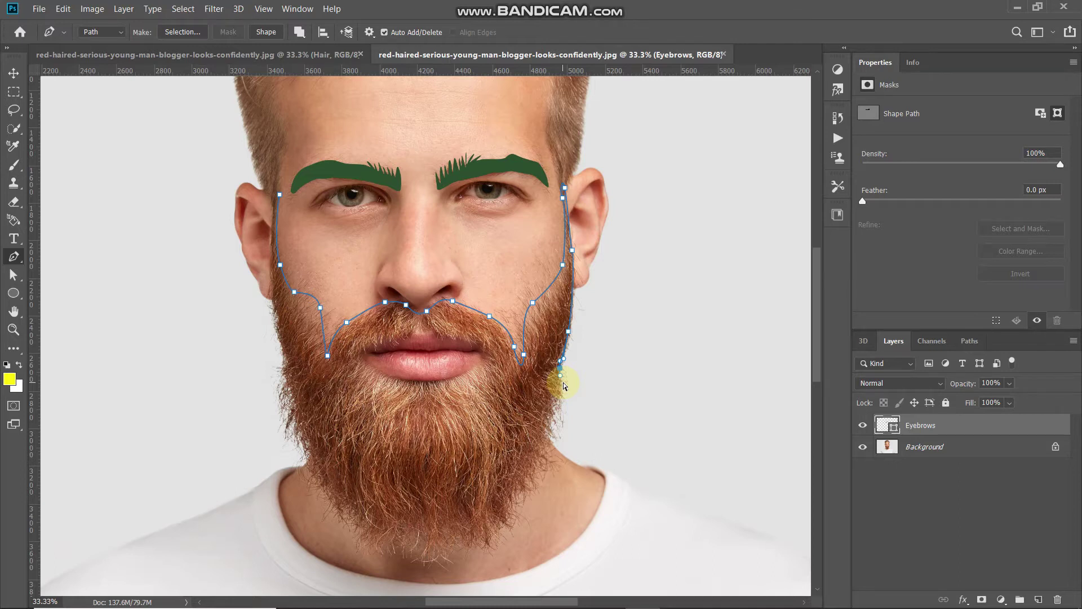
# Trace the jagged hair tips down the beard's right-hand side toward the chin
pyautogui.hotkey('ctrl', '+')
pyautogui.scroll(-1, 563, 385)
pyautogui.click(699, 341)
pyautogui.click(695, 392)
pyautogui.moveTo(668, 490)
pyautogui.mouseDown()
pyautogui.moveTo(681, 495)
pyautogui.moveTo(645, 539)
pyautogui.mouseUp()
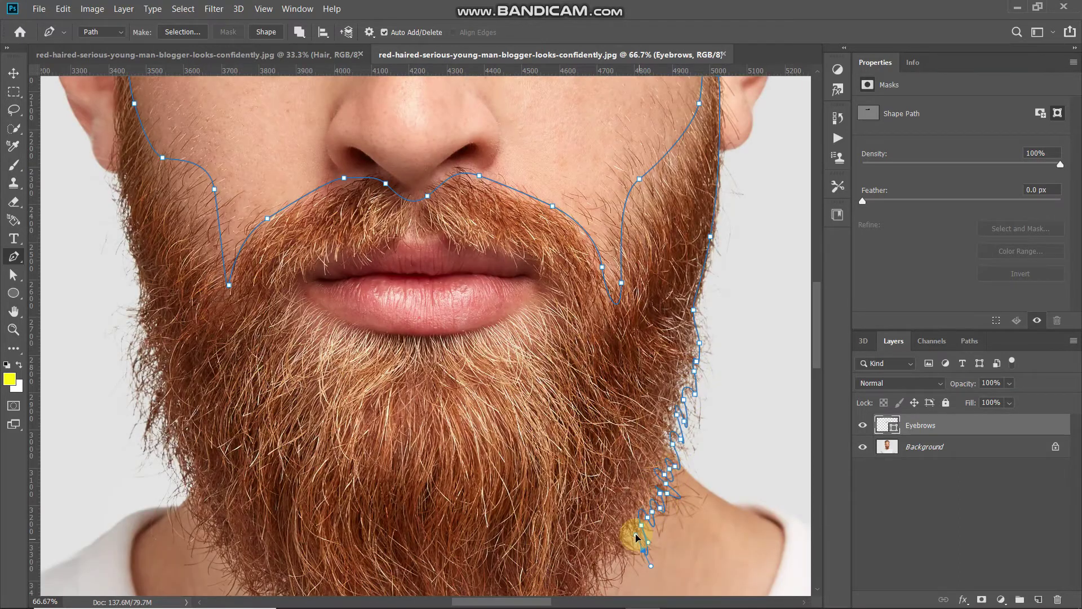
pyautogui.scroll(-1, 645, 539)
pyautogui.moveTo(573, 542); pyautogui.dragTo(570, 566)
# Trace the zigzag hair tips across the beard's lower edge under the chin
pyautogui.scroll(-2, 562, 564)
pyautogui.click(556, 511)
pyautogui.click(508, 522)
pyautogui.click(460, 524)
pyautogui.click(416, 506)
pyautogui.click(351, 526)
pyautogui.click(292, 500)
# Trace the hair tips up the beard's left-hand side to the sideburn and close the beard path
pyautogui.click(242, 461)
pyautogui.click(222, 451)
pyautogui.click(209, 404)
pyautogui.click(195, 374)
pyautogui.click(175, 325)
pyautogui.click(160, 281)
pyautogui.click(143, 269)
pyautogui.click(135, 237)
pyautogui.click(135, 171)
pyautogui.moveTo(128, 165); pyautogui.dragTo(142, 159)
pyautogui.click(141, 140)
pyautogui.scroll(6, 135, 141)
pyautogui.click(118, 203)
pyautogui.hotkey('ctrl', '-')
pyautogui.hotkey('ctrl', '-')
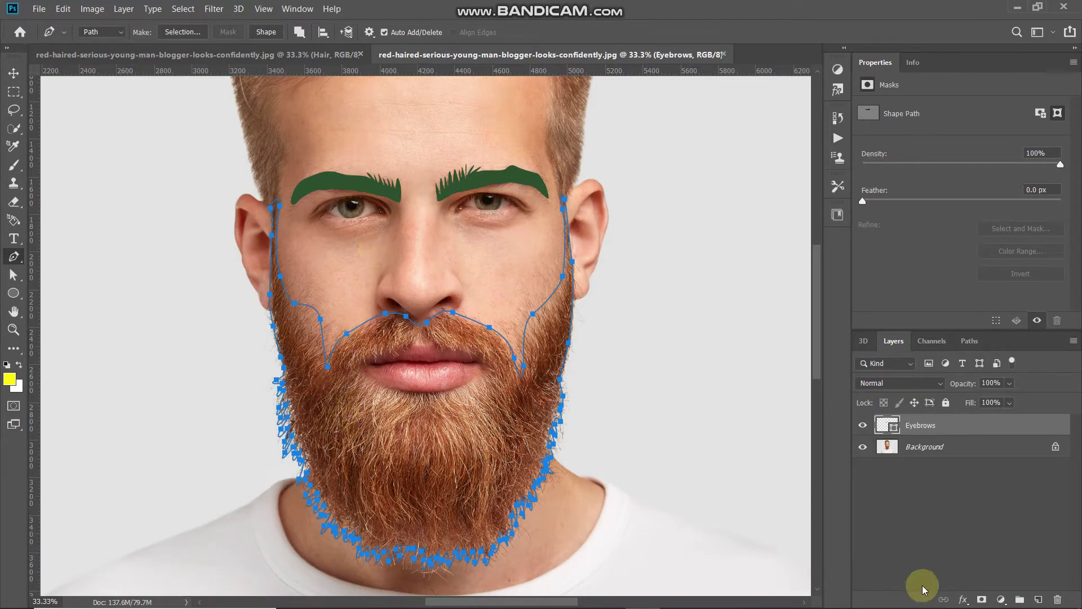
# Fill the beard path with a Solid Color fill layer in 2e542f
pyautogui.click(1002, 597)
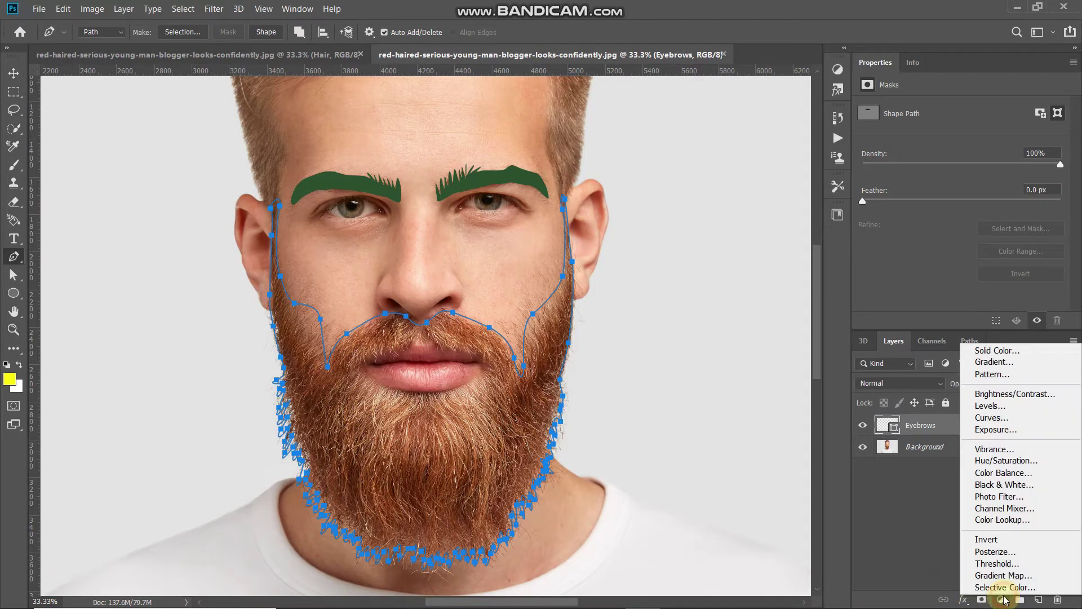
pyautogui.click(977, 350)
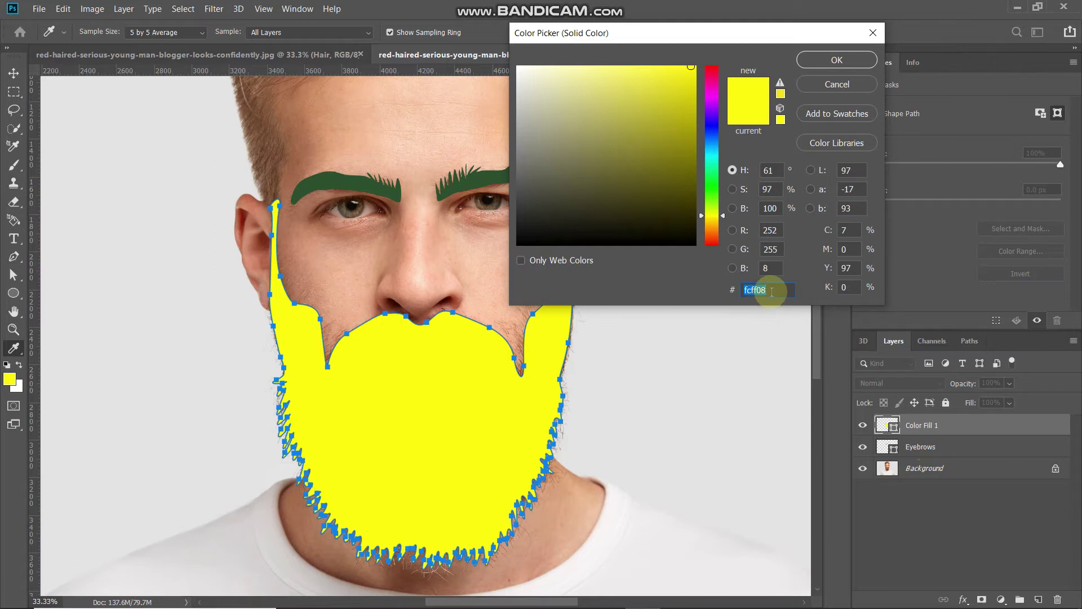
pyautogui.write('2e542f')
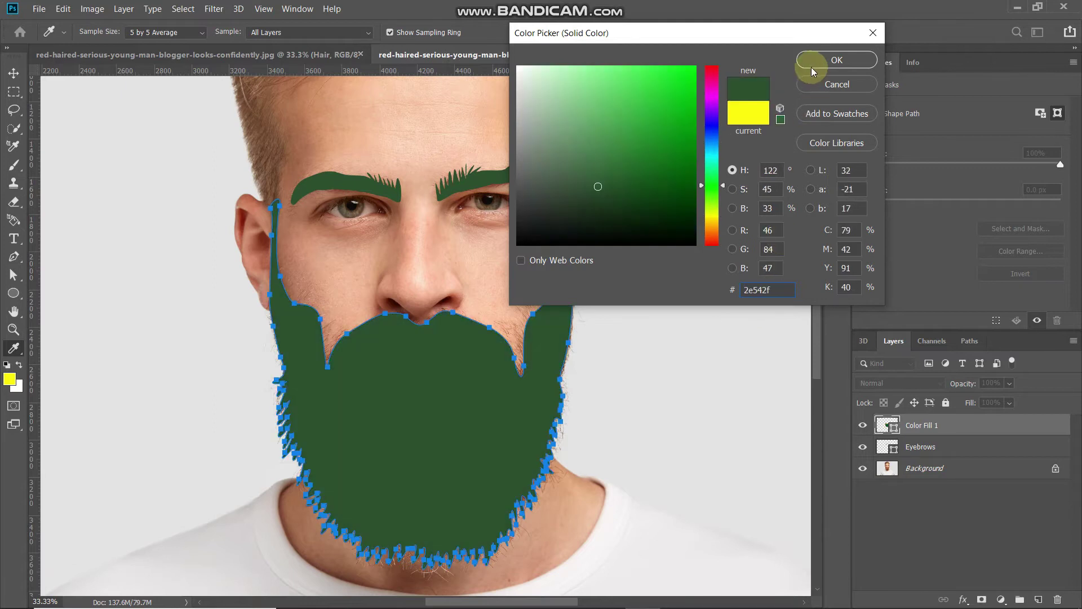
pyautogui.click(816, 62)
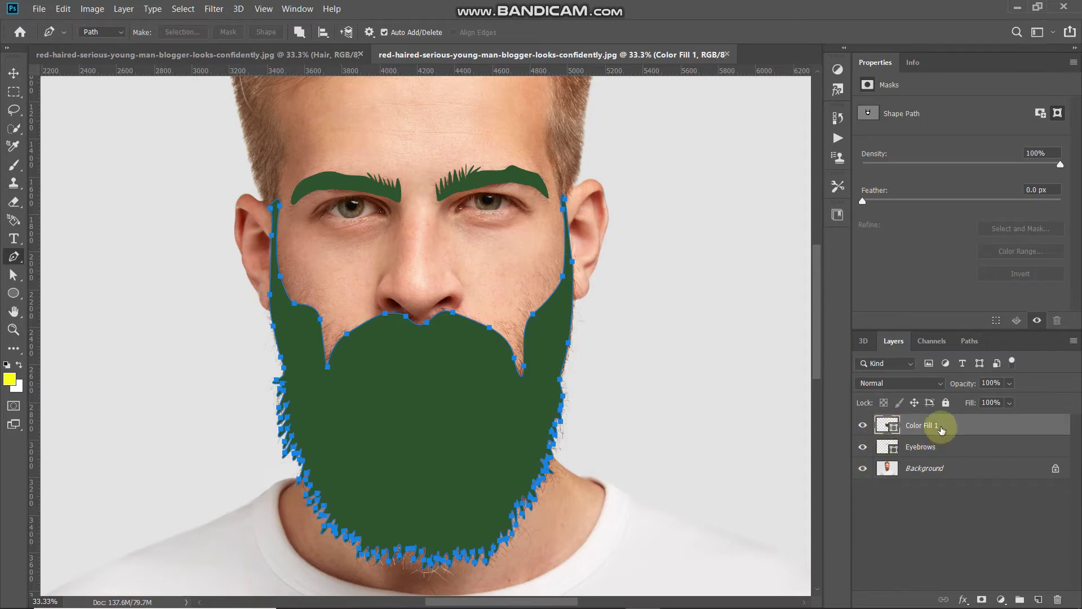
# Rename the new fill layer Beard and hide its path outline
pyautogui.doubleClick(922, 425)
pyautogui.write('Beard')
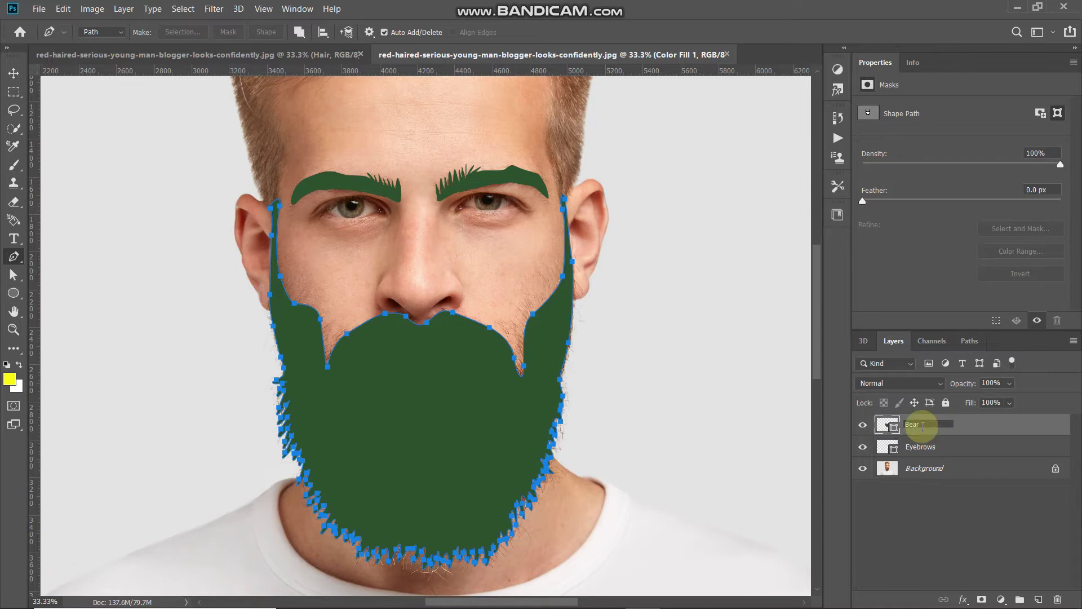
pyautogui.press('Return')
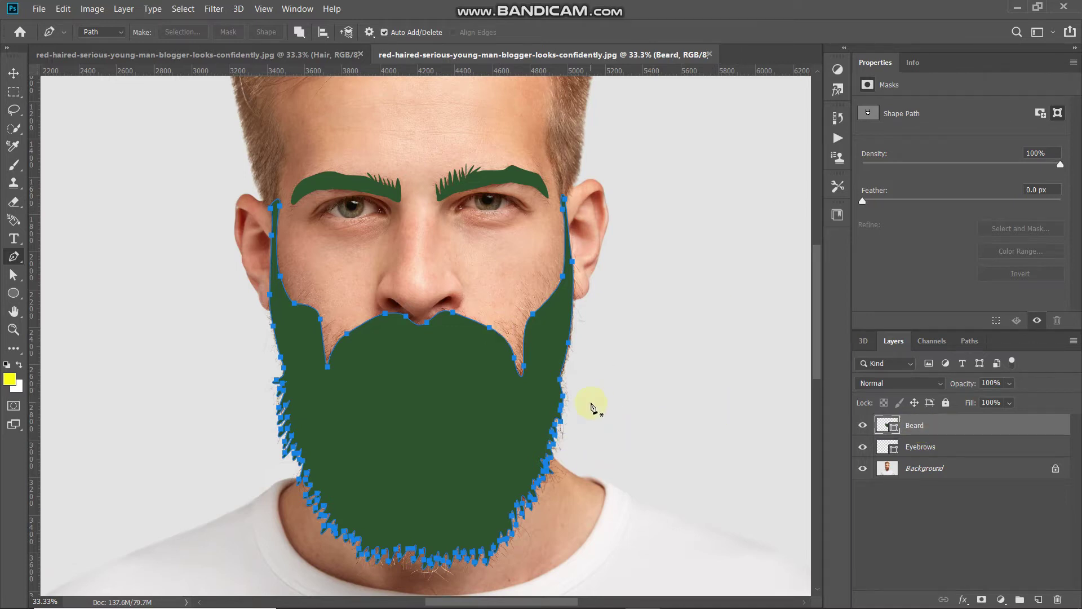
pyautogui.press('Return')
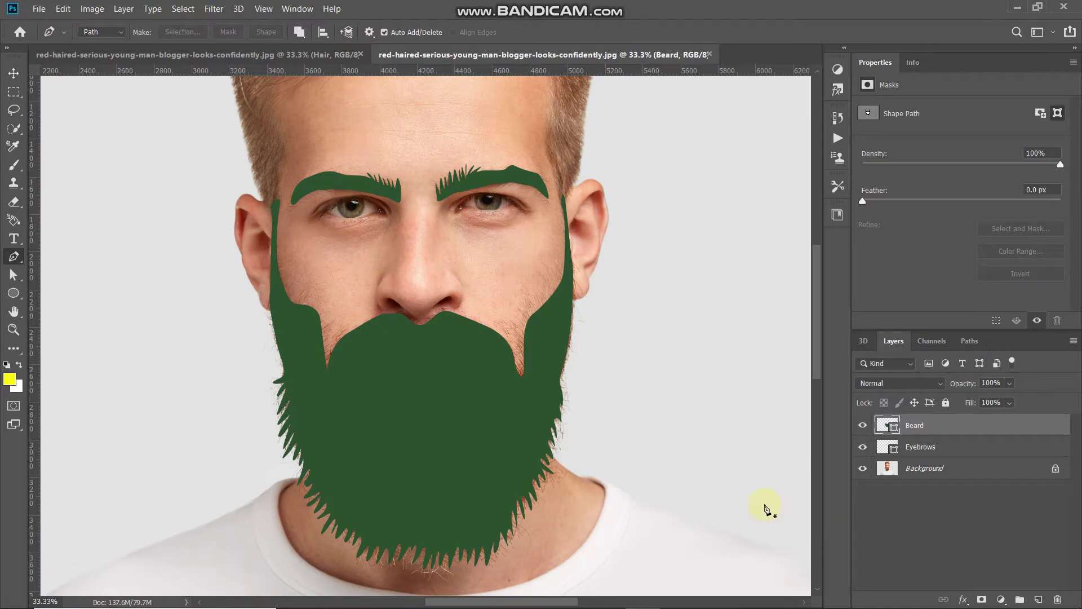
# Change the Eyebrows layer's fill colour to a bright green
pyautogui.doubleClick(886, 448)
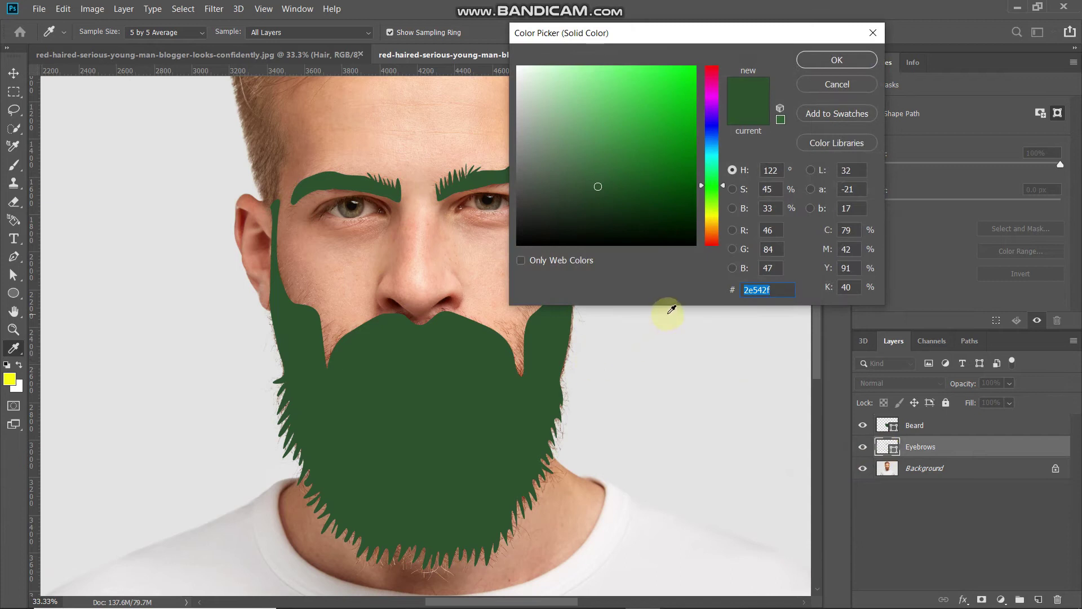
pyautogui.click(656, 81)
pyautogui.click(658, 77)
pyautogui.click(863, 61)
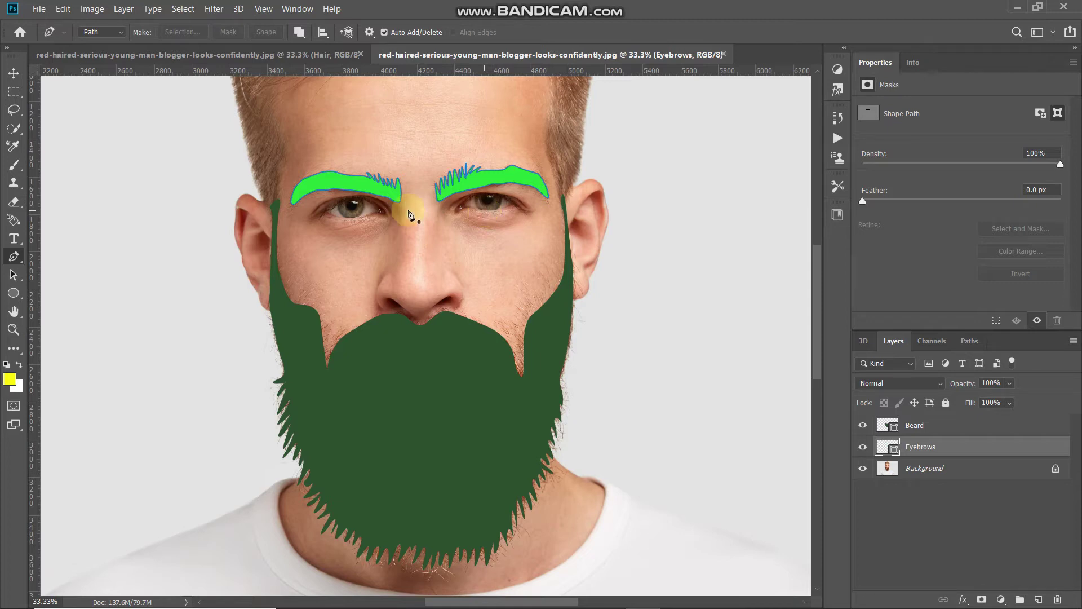
# Try to reshape the left-hand eyebrow by pulling anchor points on its lower edge down over the eye with the Direct Selection tool
pyautogui.click(14, 274)
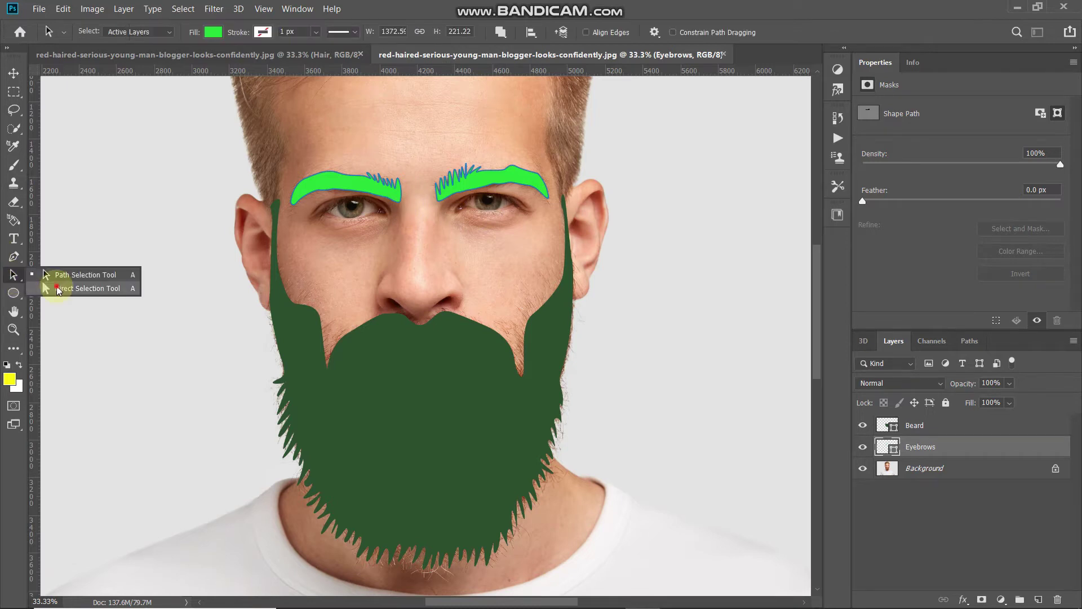
pyautogui.click(58, 289)
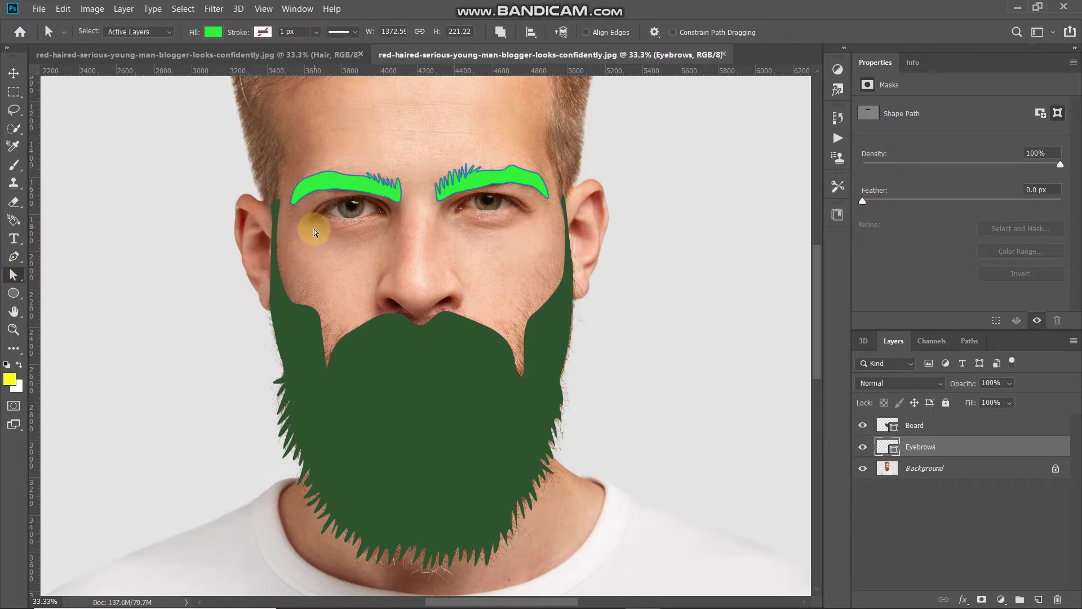
pyautogui.click(324, 194)
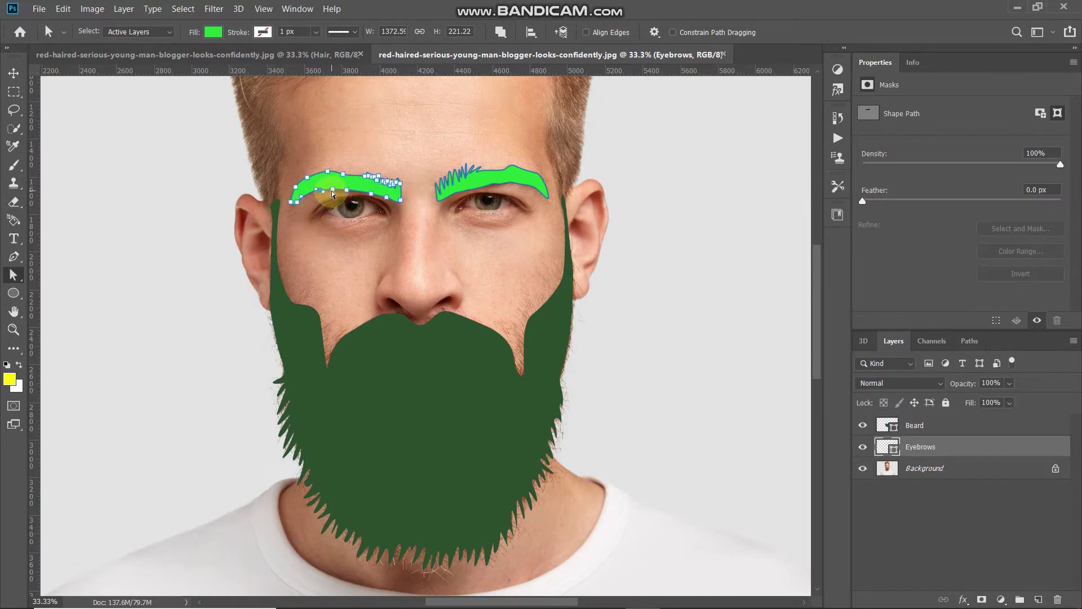
pyautogui.moveTo(333, 194); pyautogui.dragTo(361, 227)
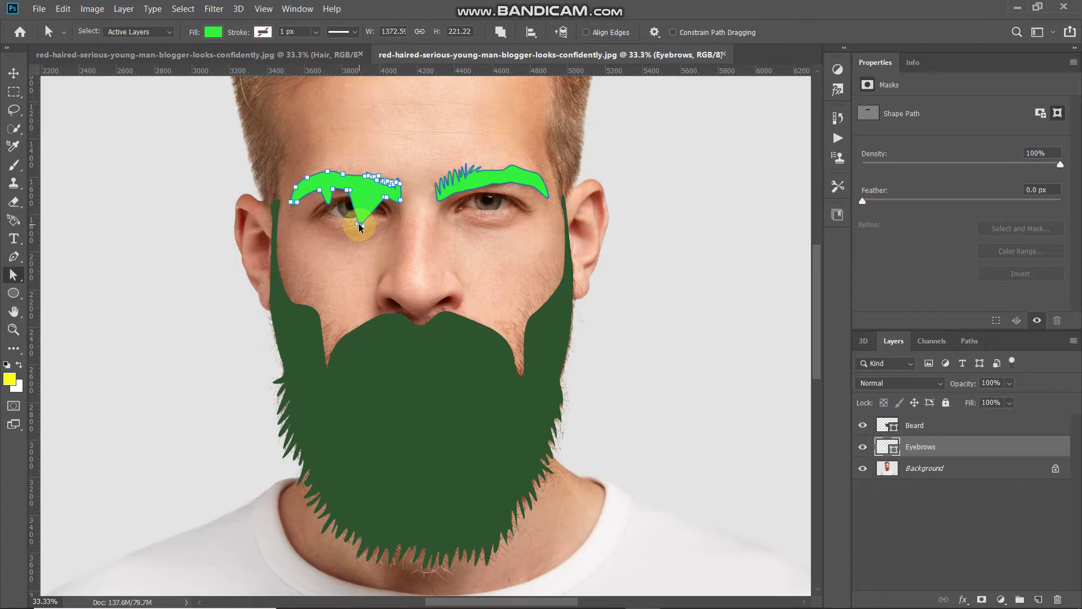
# Undo the anchor point moves on the eyebrow and the bright green fill change of the Eyebrows layer
pyautogui.hotkey('ctrl', 'z')
pyautogui.hotkey('ctrl', 'z')
pyautogui.hotkey('ctrl', 'z')
pyautogui.hotkey('ctrl', 'z')
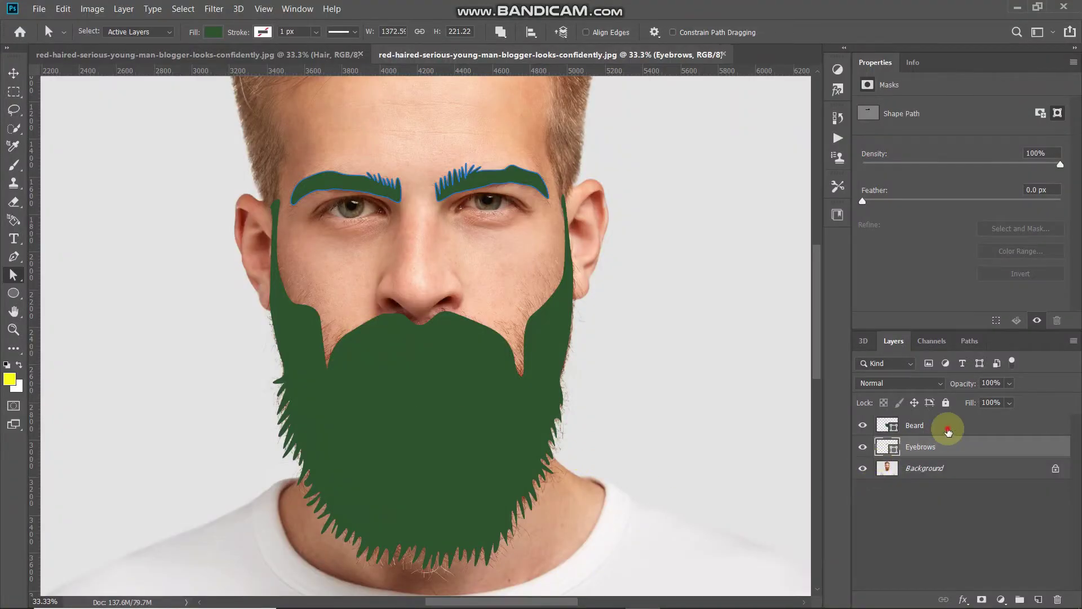
# Hide the Beard layer and trace the mouth as a closed Pen path, with jagged hair tips along the moustache and a smooth lower lip edge
pyautogui.click(948, 431)
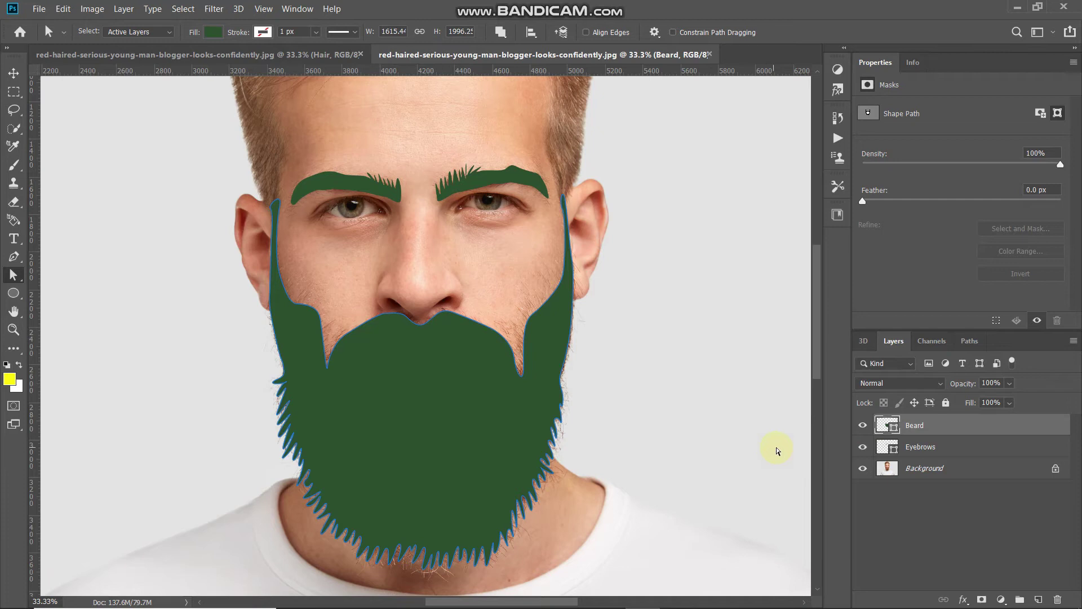
pyautogui.click(861, 430)
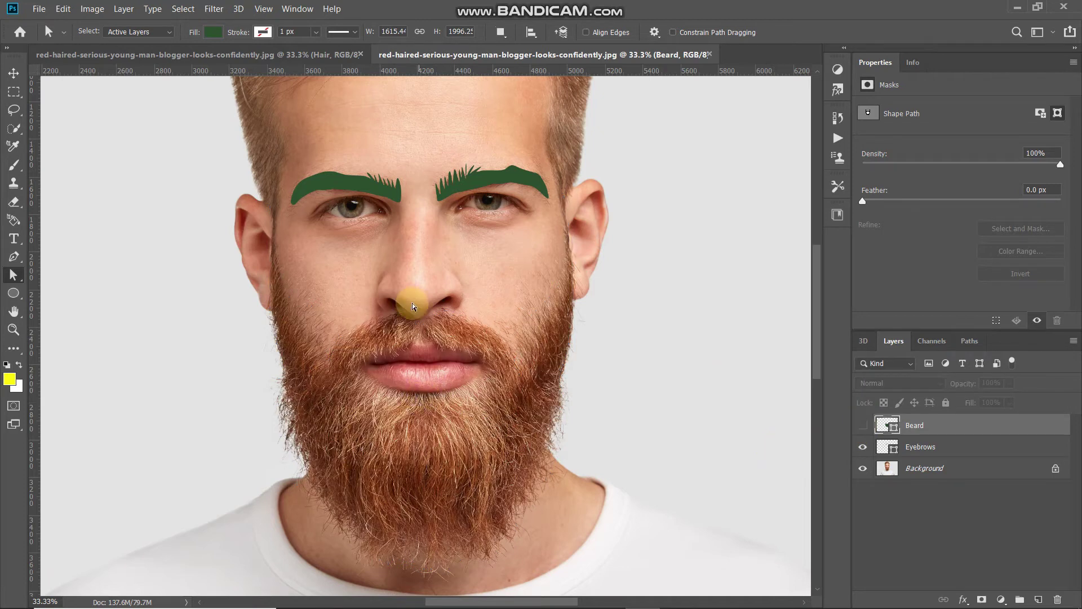
pyautogui.click(12, 257)
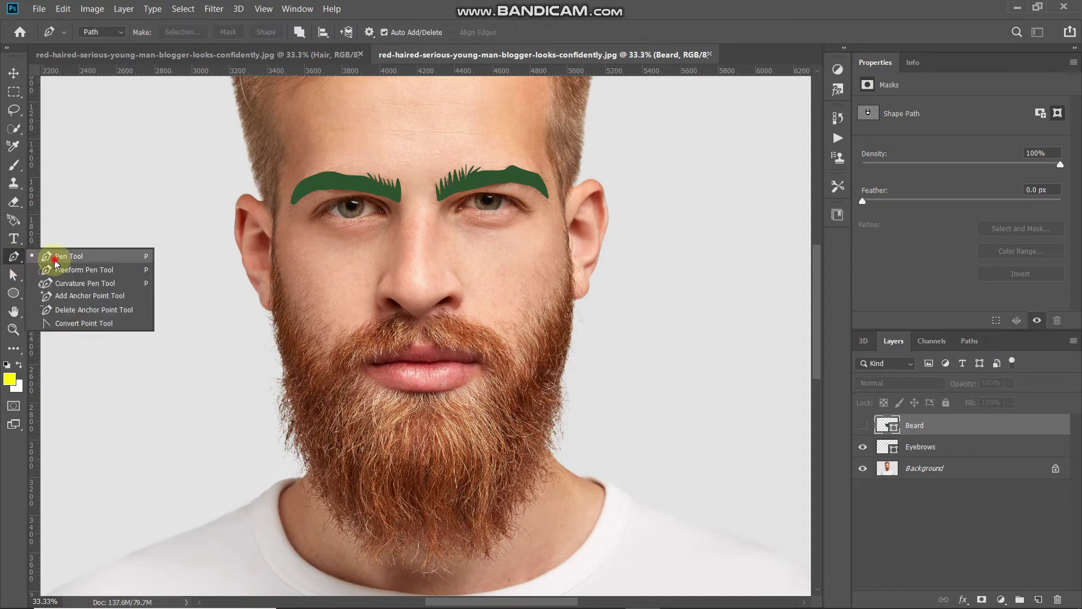
pyautogui.click(55, 259)
pyautogui.moveTo(331, 385)
pyautogui.mouseDown()
pyautogui.moveTo(337, 399)
pyautogui.moveTo(411, 350)
pyautogui.moveTo(468, 357)
pyautogui.moveTo(550, 400)
pyautogui.moveTo(229, 419)
pyautogui.mouseUp()
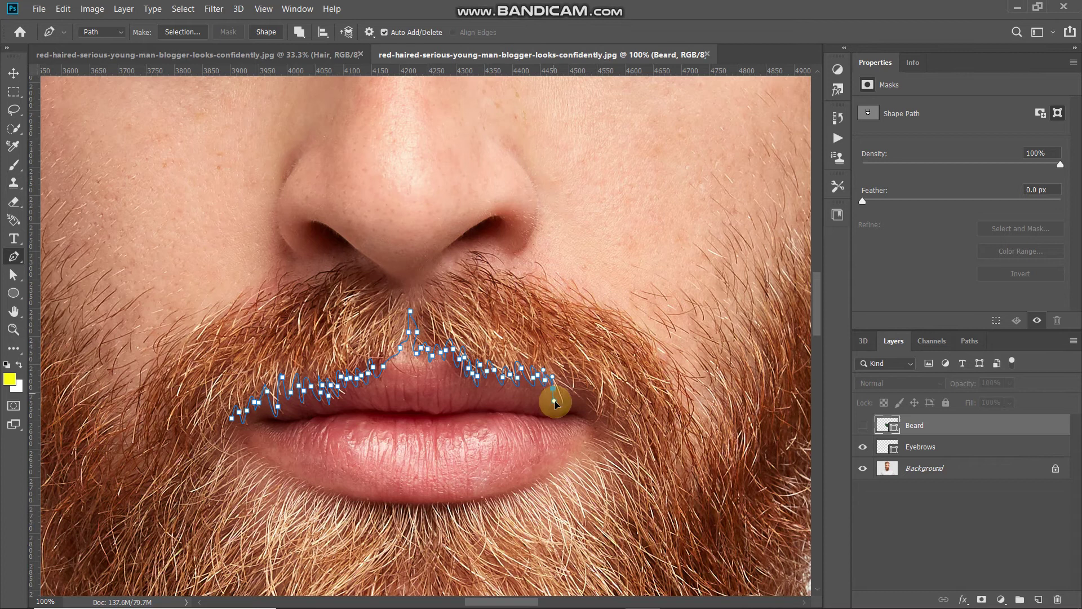
pyautogui.hotkey('ctrl', '-')
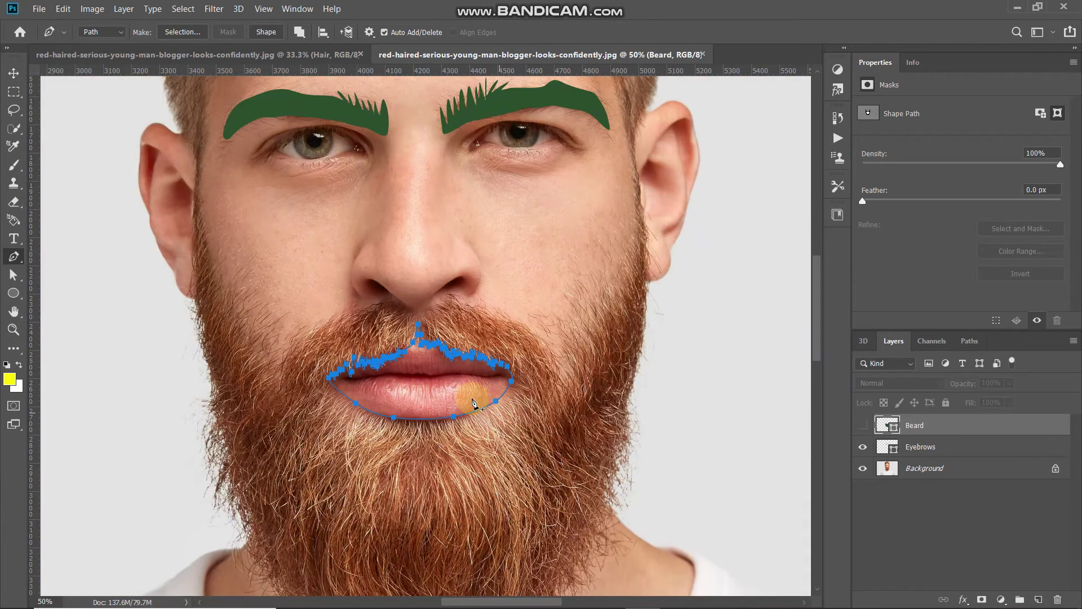
pyautogui.click(455, 416)
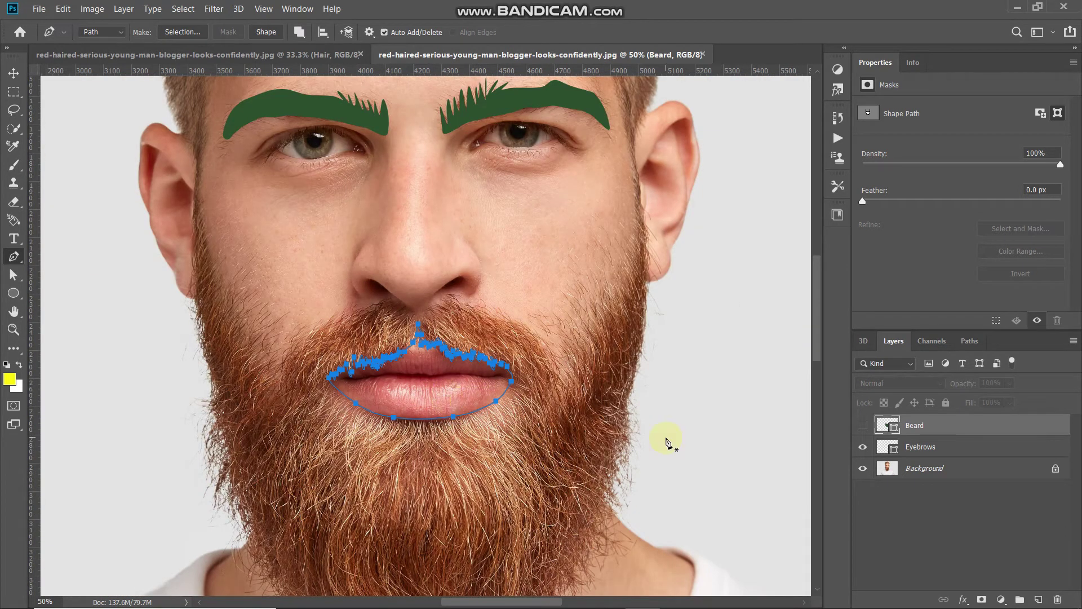
# Fill the mouth path with a Solid Color fill layer in ffffff
pyautogui.click(1001, 600)
pyautogui.click(981, 353)
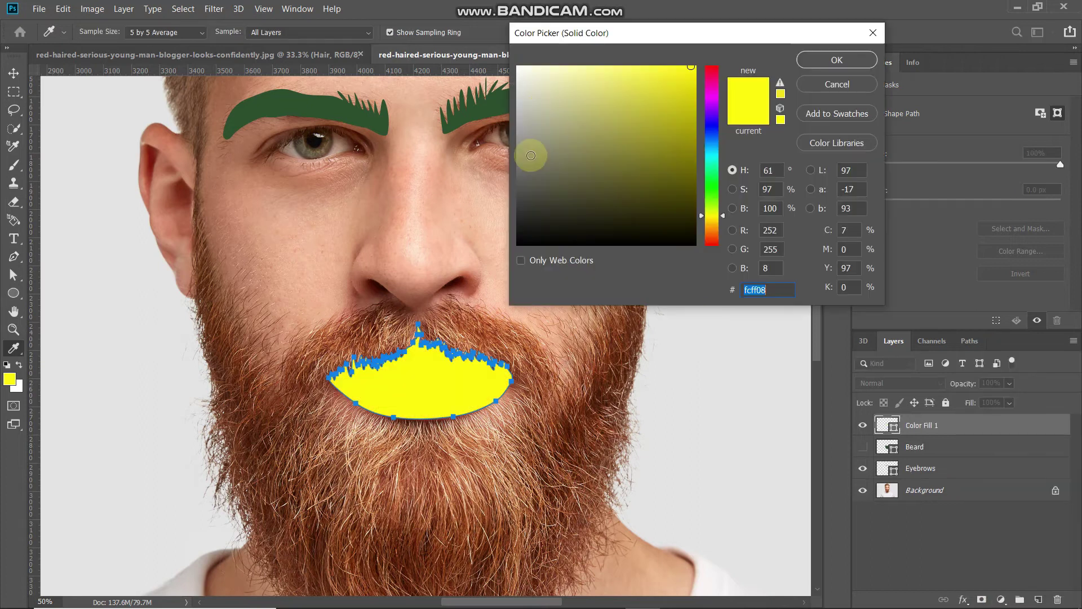
pyautogui.moveTo(536, 115); pyautogui.dragTo(479, 19)
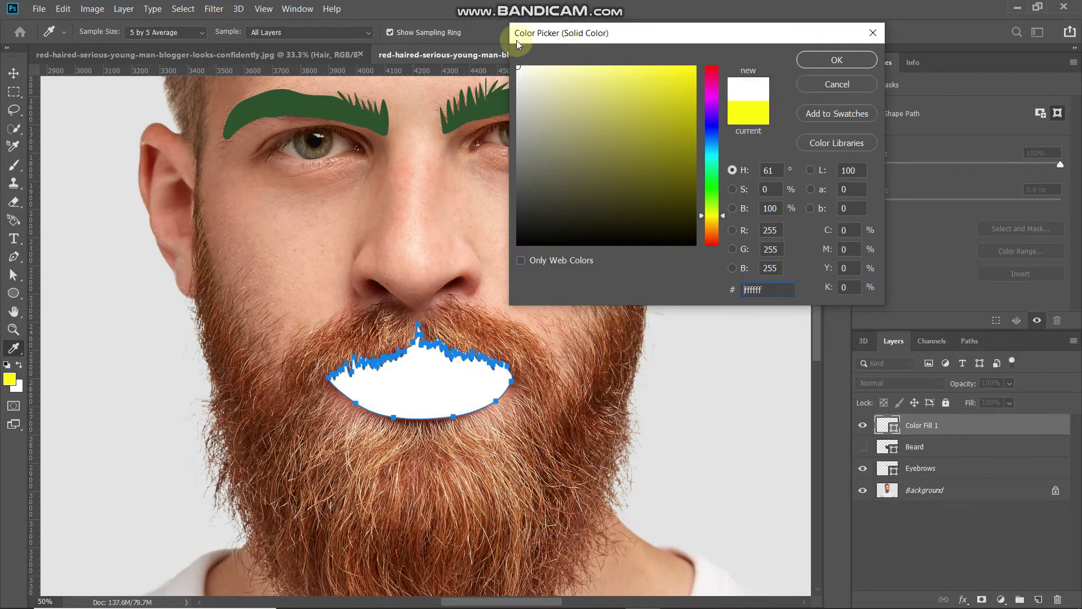
pyautogui.click(845, 59)
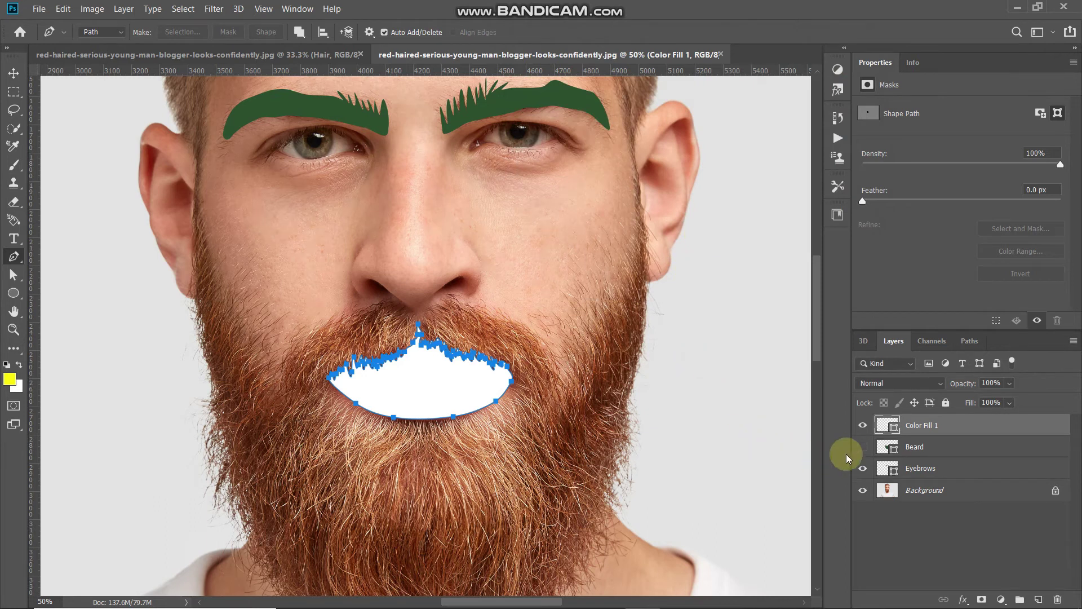
# Show the Beard layer again, and hide the white shape's path outline and rename its layer mouth
pyautogui.click(862, 447)
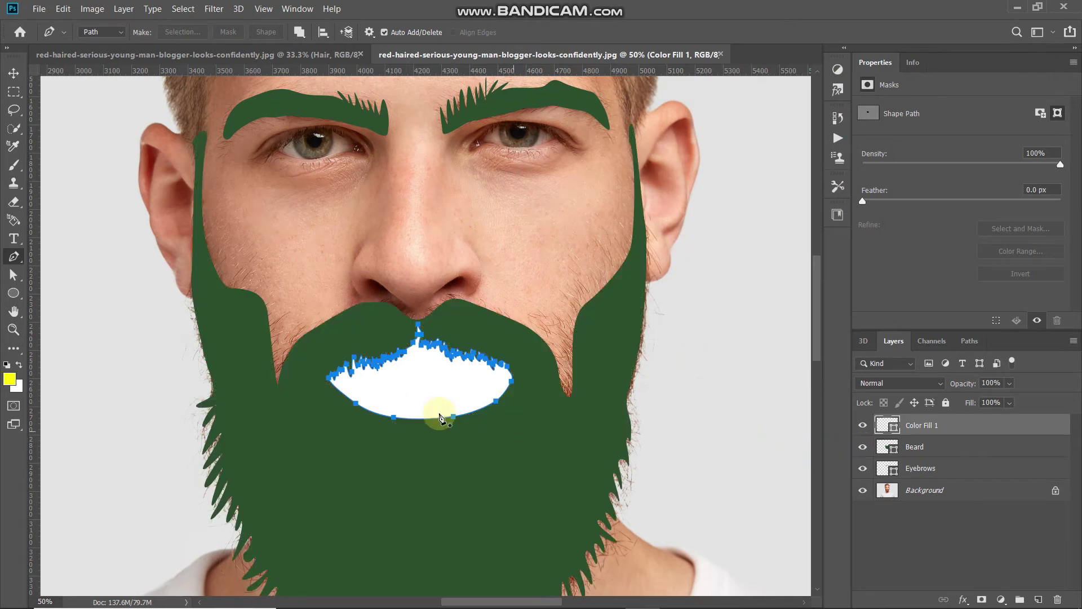
pyautogui.press('Return')
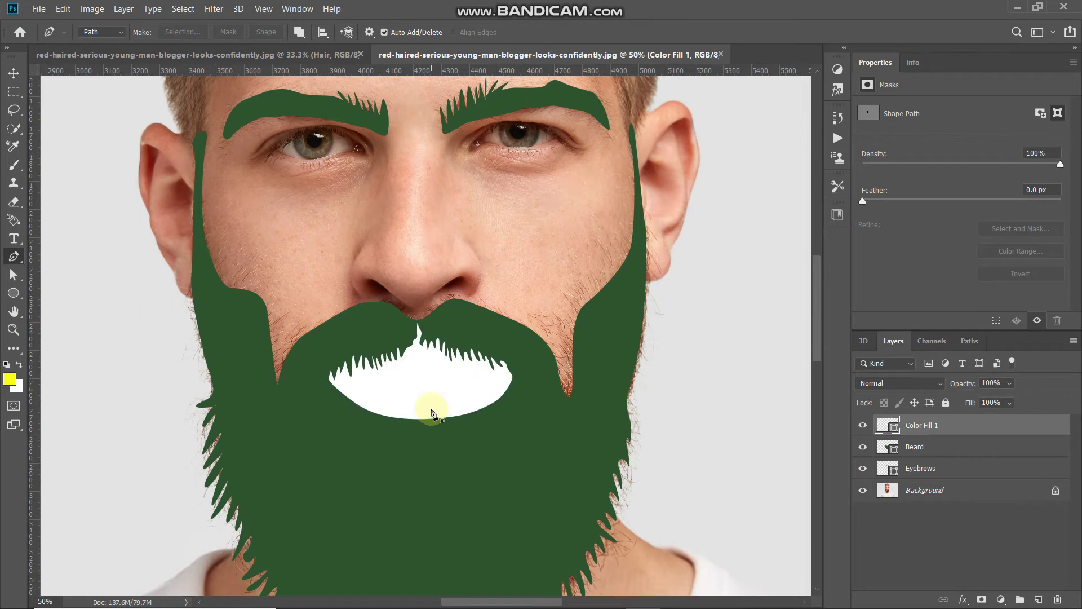
pyautogui.hotkey('ctrl', '-')
# Trace the inner hairline from the left-hand sideburn, around the loose strands, across the forehead and down to the right-hand sideburn
pyautogui.scroll(1, 326, 442)
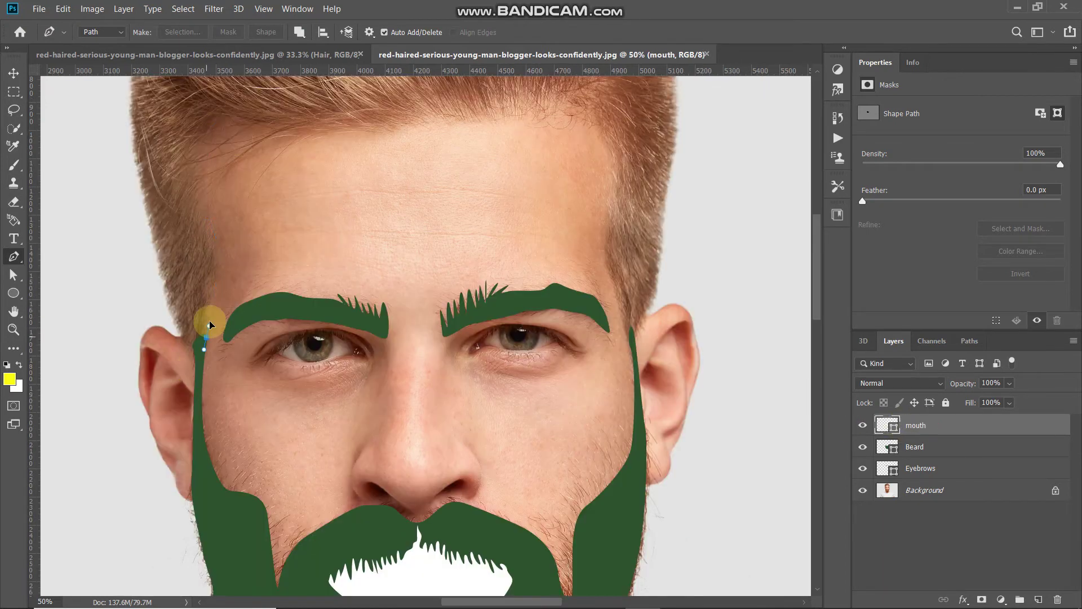
pyautogui.click(281, 128)
pyautogui.click(265, 172)
pyautogui.moveTo(588, 123); pyautogui.dragTo(594, 142)
pyautogui.click(604, 219)
pyautogui.click(627, 337)
# Trace the outer hair edge up the right-hand side, over the crown and down the left-hand side, closing the path at the sideburn
pyautogui.click(663, 219)
pyautogui.scroll(3, 664, 225)
pyautogui.click(617, 230)
pyautogui.click(408, 87)
pyautogui.click(215, 150)
pyautogui.moveTo(133, 260); pyautogui.dragTo(132, 273)
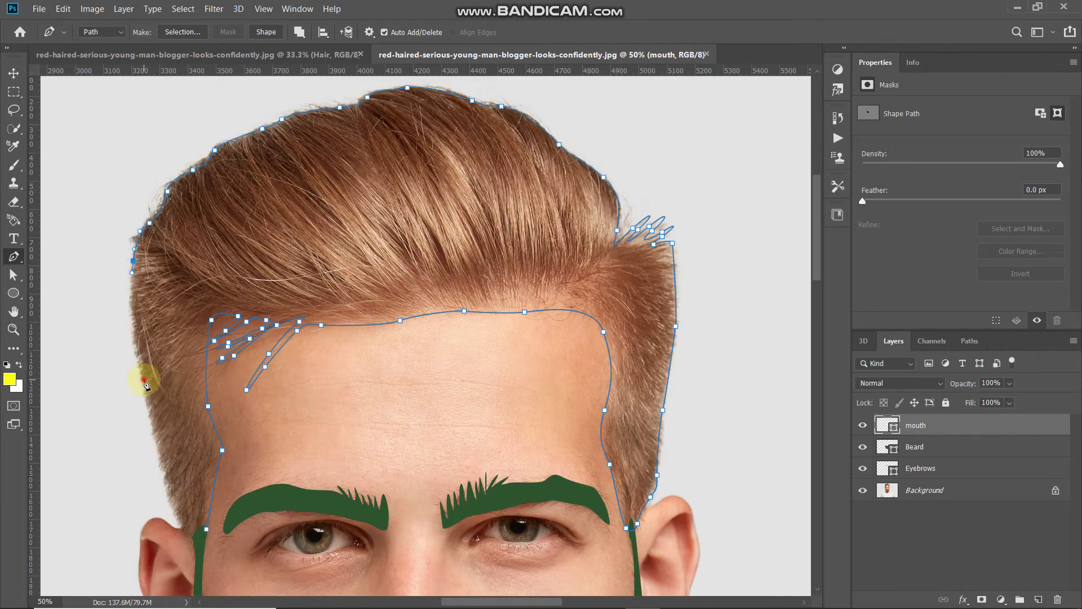
pyautogui.click(144, 380)
pyautogui.click(179, 522)
pyautogui.click(194, 539)
pyautogui.click(206, 529)
pyautogui.hotkey('ctrl', '-')
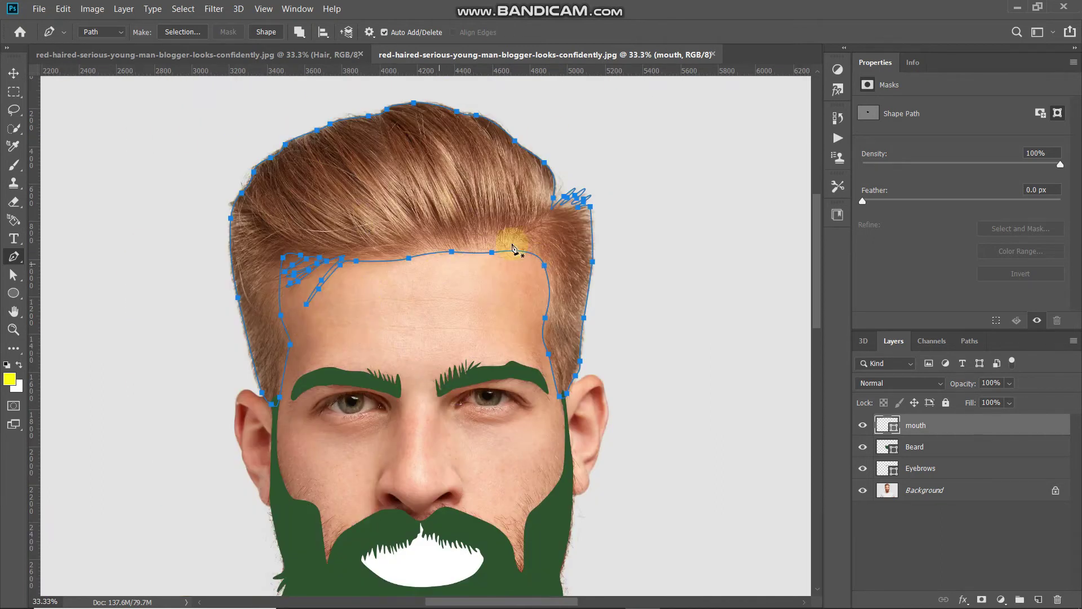
# Fill the hair path with a Solid Color layer in the beard's dark green and rename the layer Hair
pyautogui.click(1001, 599)
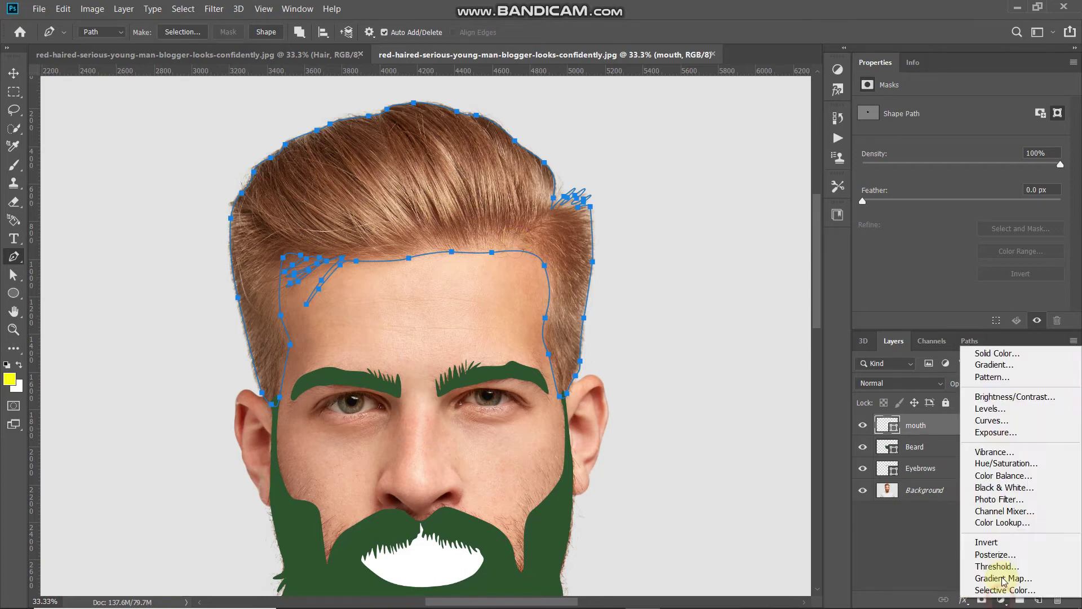
pyautogui.click(927, 354)
pyautogui.hotkey('ctrl', 'v')
pyautogui.press('Return')
pyautogui.doubleClick(920, 425)
pyautogui.write('Hair')
pyautogui.press('Return')
pyautogui.scroll(-4, 483, 431)
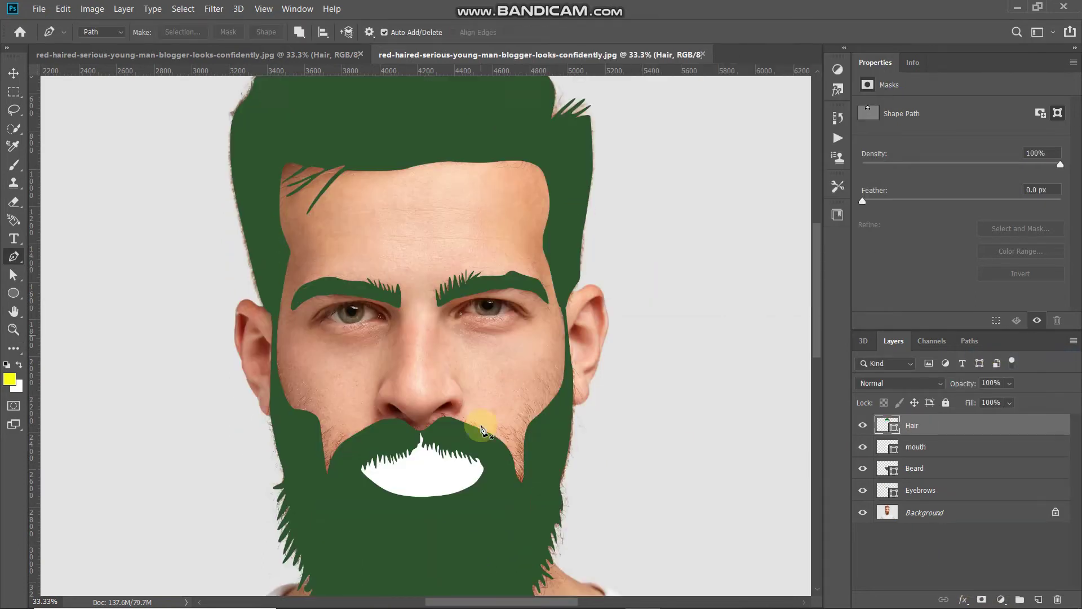
pyautogui.scroll(2, 426, 468)
pyautogui.hotkey('ctrl', '-')
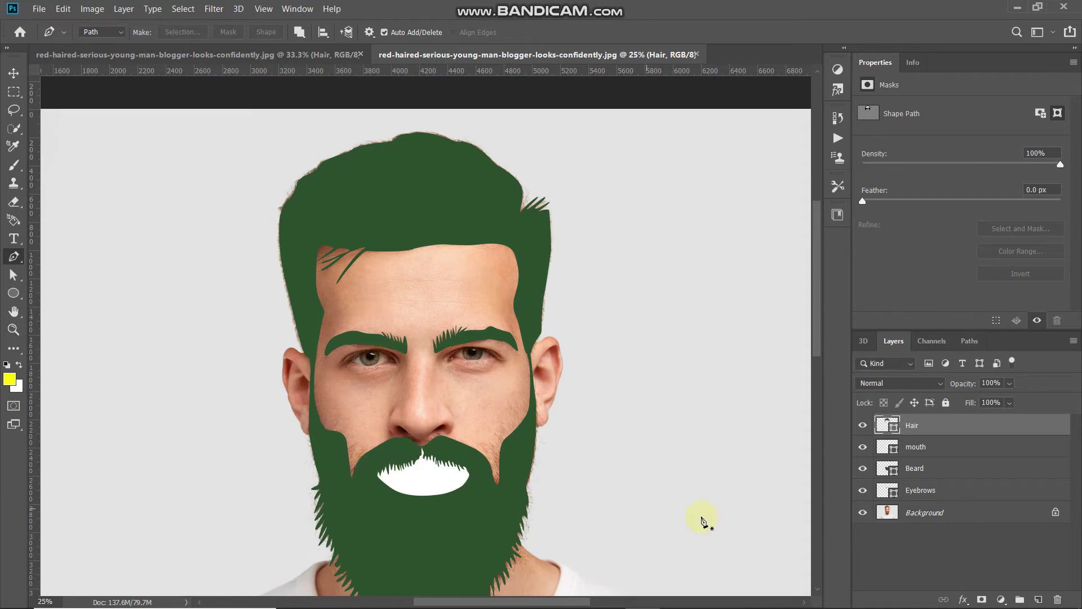
# With the Background layer selected, start the face path at the left-hand earlobe and trace up around that ear's outer edge
pyautogui.click(945, 518)
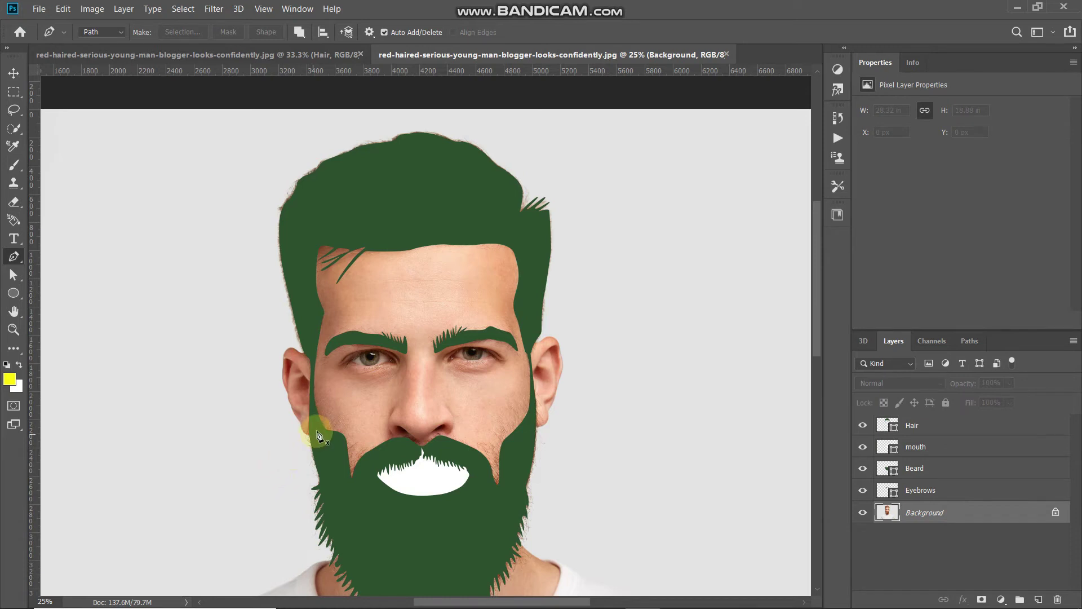
pyautogui.hotkey('ctrl', '+')
pyautogui.hotkey('ctrl', '+')
pyautogui.hotkey('ctrl', '+')
pyautogui.click(202, 462)
pyautogui.moveTo(170, 438); pyautogui.dragTo(168, 423)
pyautogui.click(161, 419)
pyautogui.click(146, 391)
pyautogui.click(136, 360)
pyautogui.click(128, 336)
pyautogui.click(123, 286)
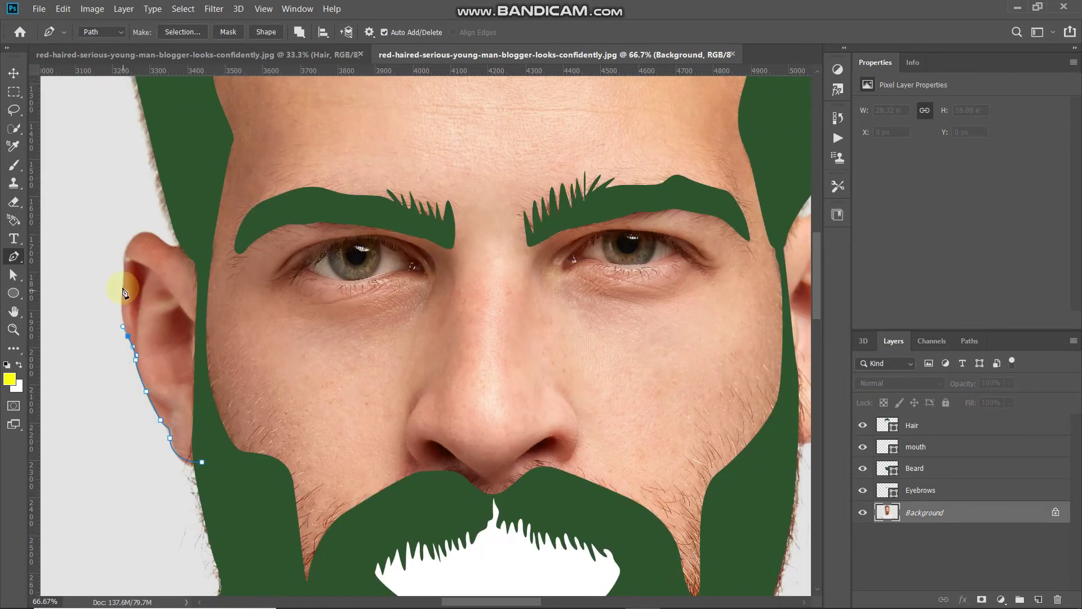
pyautogui.click(181, 247)
# Continue the face path inside the hair, above the forehead and down to the right-hand ear, tracing around its upper edge
pyautogui.scroll(7, 182, 247)
pyautogui.click(246, 202)
pyautogui.click(268, 135)
pyautogui.click(505, 101)
pyautogui.click(794, 145)
pyautogui.hscroll(6, 768, 198)
pyautogui.click(609, 195)
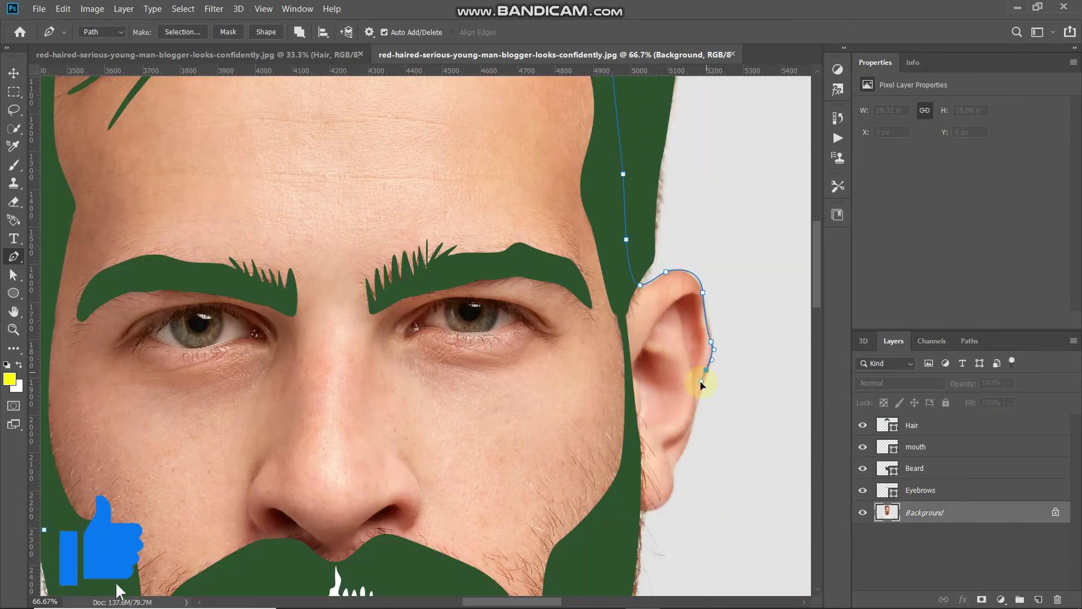
# Finish tracing the right-hand ear and run the face path through the beard area below the mouth, closing it at the left-hand earlobe
pyautogui.scroll(-5, 632, 512)
pyautogui.click(613, 292)
pyautogui.click(571, 466)
pyautogui.click(262, 499)
pyautogui.click(98, 398)
pyautogui.click(45, 248)
pyautogui.hotkey('ctrl', '-')
pyautogui.hotkey('ctrl', '-')
pyautogui.hotkey('ctrl', '-')
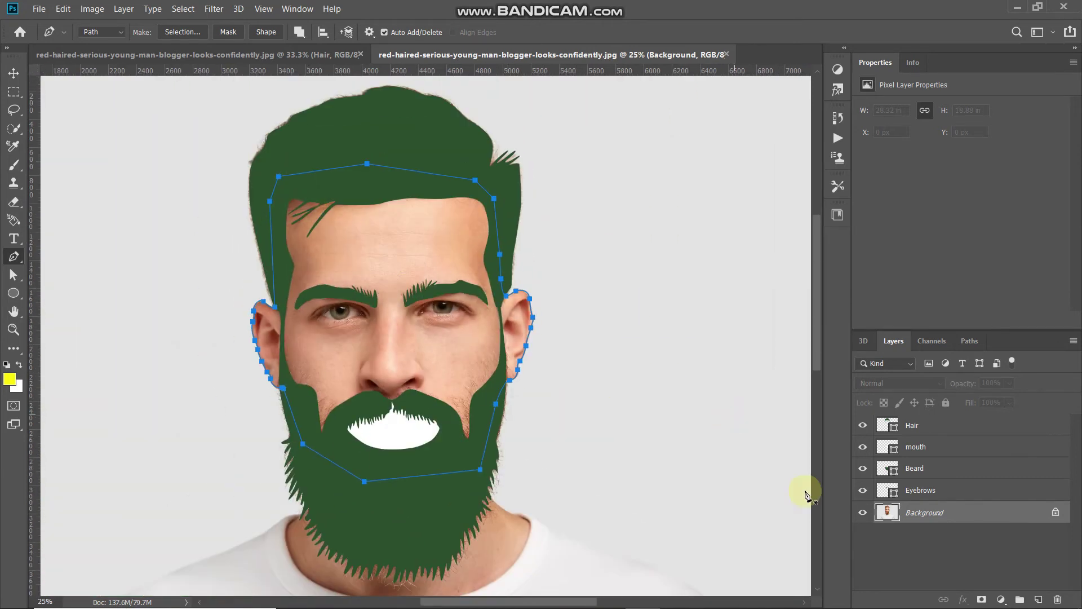
# Fill the face path with a white Solid Color layer named Face and hide that layer
pyautogui.click(1001, 599)
pyautogui.click(966, 350)
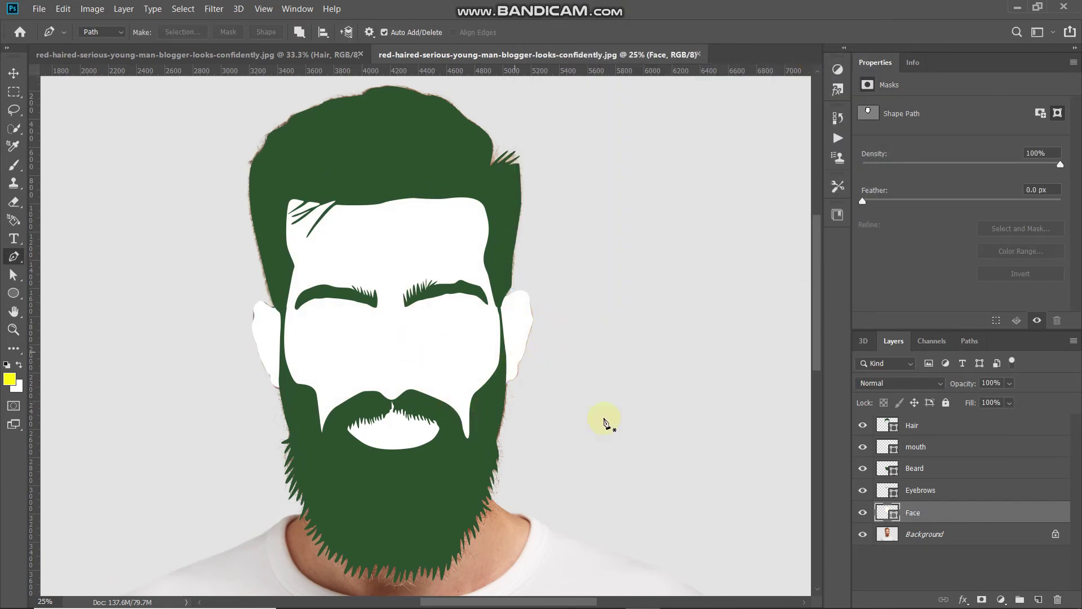
pyautogui.click(861, 513)
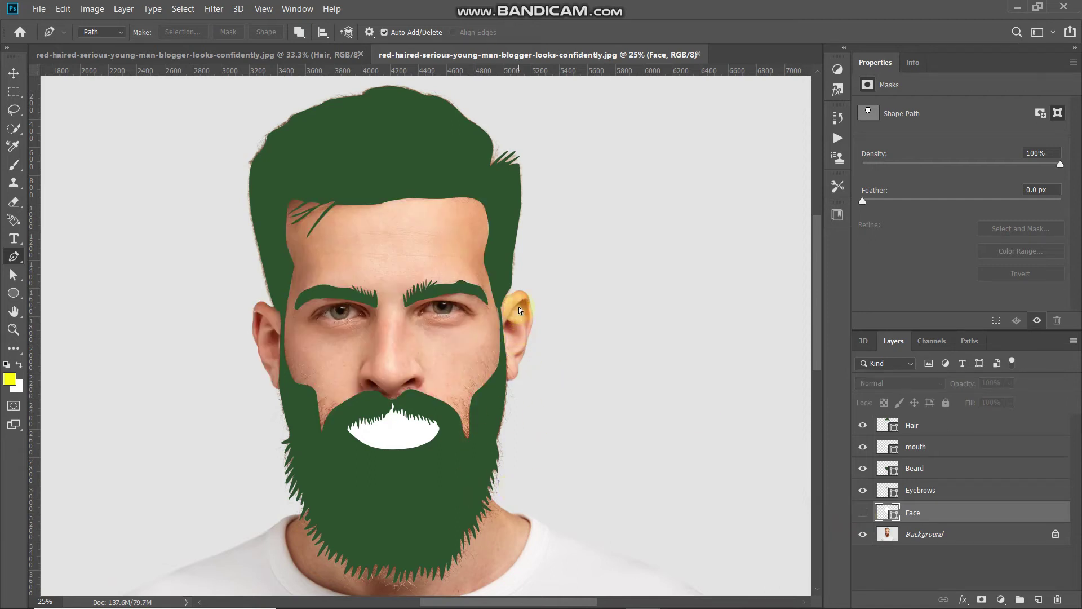
# Trace the two inner shadow shapes of the right-hand ear as closed Pen paths
pyautogui.scroll(2, 519, 306)
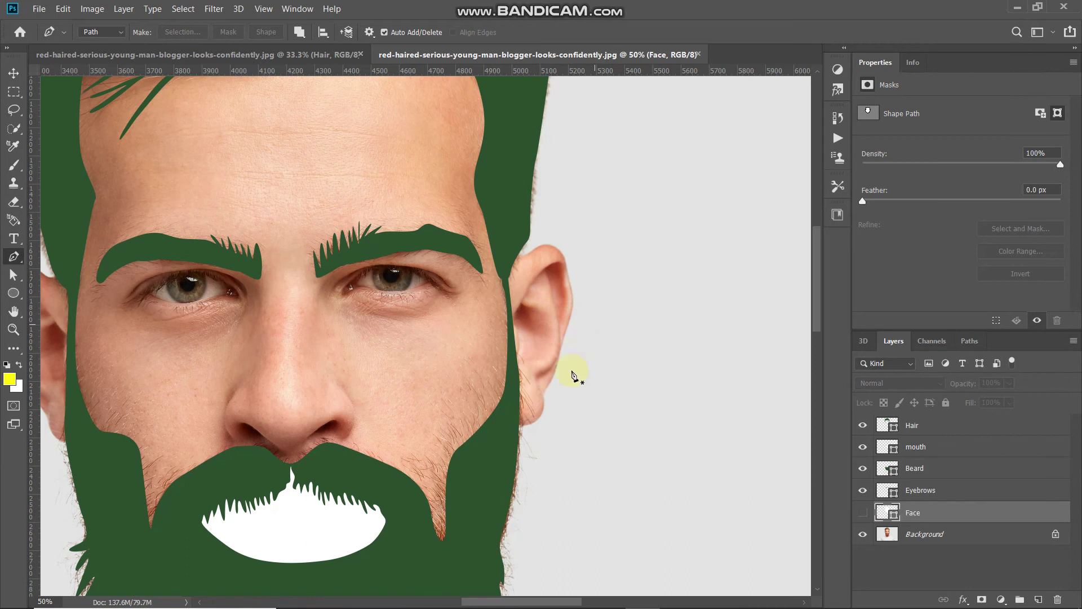
pyautogui.click(556, 324)
pyautogui.click(545, 269)
pyautogui.click(526, 306)
pyautogui.click(545, 346)
# Trace the two inner shadow shapes of the left-hand ear as closed Pen paths
pyautogui.hscroll(-3, 492, 388)
pyautogui.click(180, 296)
pyautogui.moveTo(171, 348); pyautogui.dragTo(170, 365)
pyautogui.moveTo(164, 332)
pyautogui.mouseDown()
pyautogui.moveTo(166, 319)
pyautogui.moveTo(194, 329)
pyautogui.mouseUp()
pyautogui.click(165, 290)
pyautogui.click(180, 295)
pyautogui.moveTo(188, 340)
pyautogui.mouseDown()
pyautogui.moveTo(191, 358)
pyautogui.moveTo(211, 336)
pyautogui.mouseUp()
pyautogui.click(202, 324)
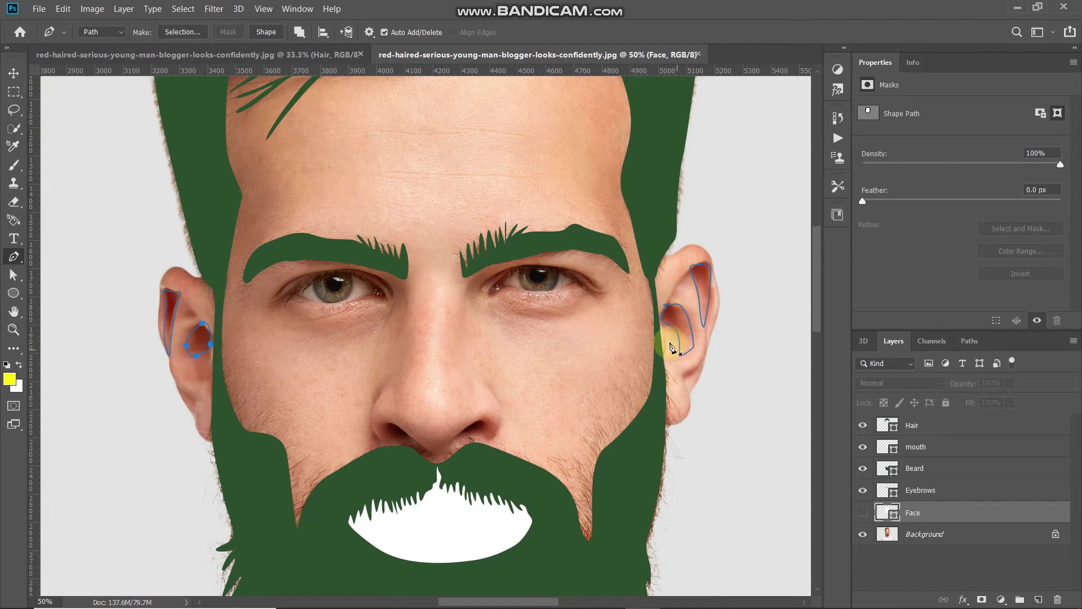
# Fill the ear shadow paths with a Solid Color layer in the beard's dark green and rename the layer Ears
pyautogui.click(1001, 599)
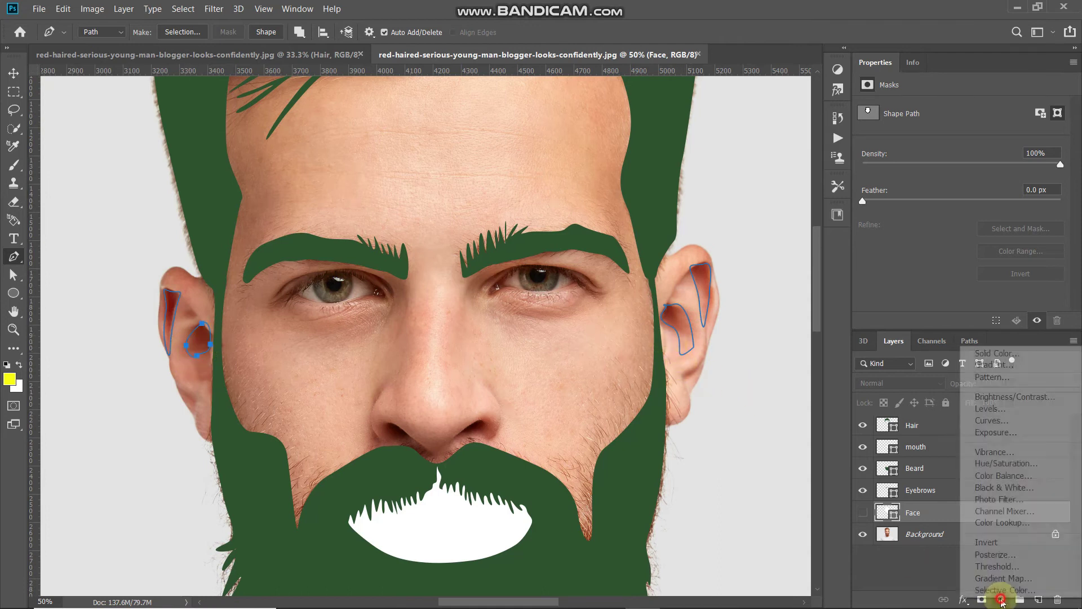
pyautogui.click(992, 354)
pyautogui.click(641, 231)
pyautogui.press('Return')
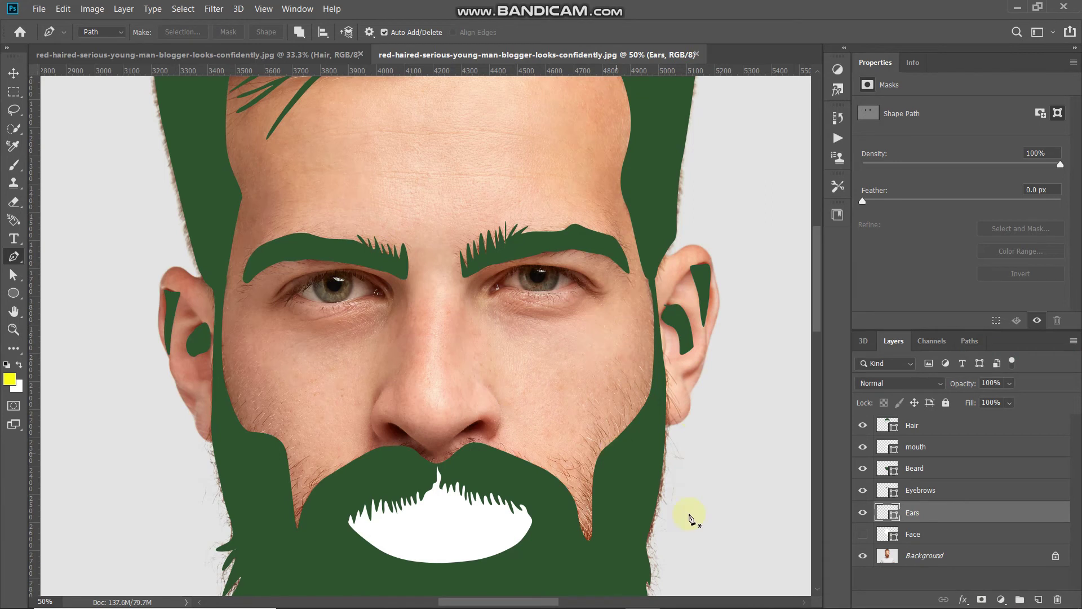
# Show the Face layer again and hide the Background photo
pyautogui.click(861, 534)
pyautogui.hotkey('ctrl', '0')
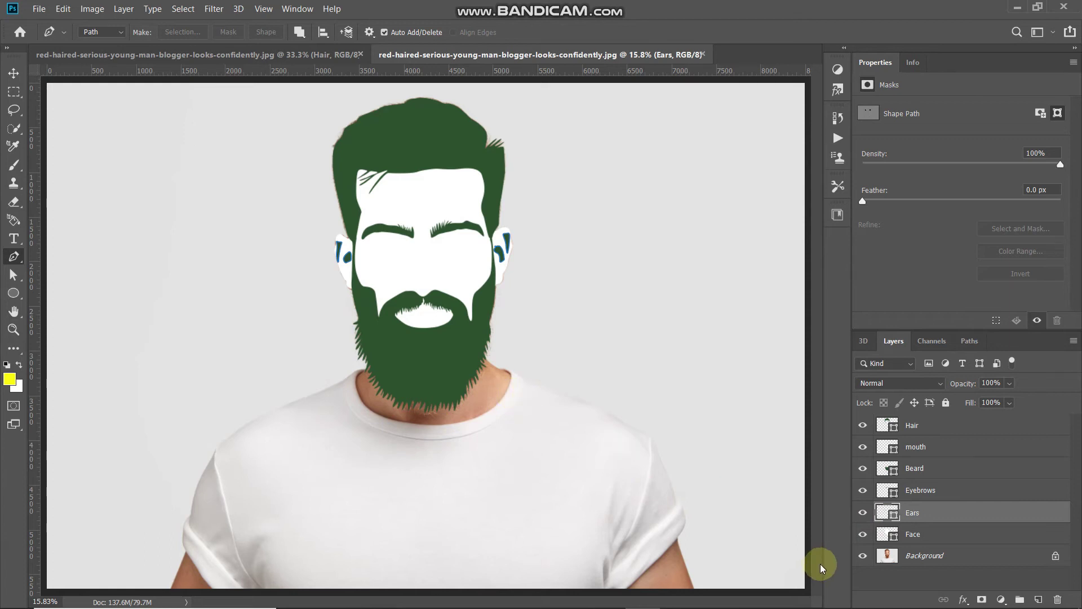
pyautogui.click(862, 556)
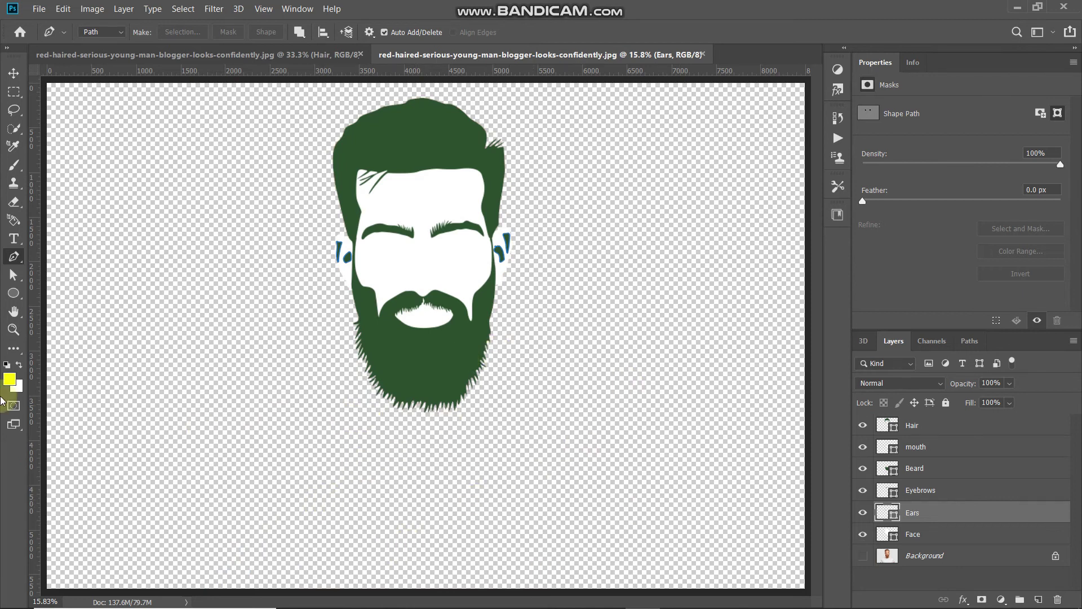
# Crop the canvas tighter around the portrait, trimming the empty area below the beard and at both sides
pyautogui.click(12, 350)
pyautogui.click(13, 347)
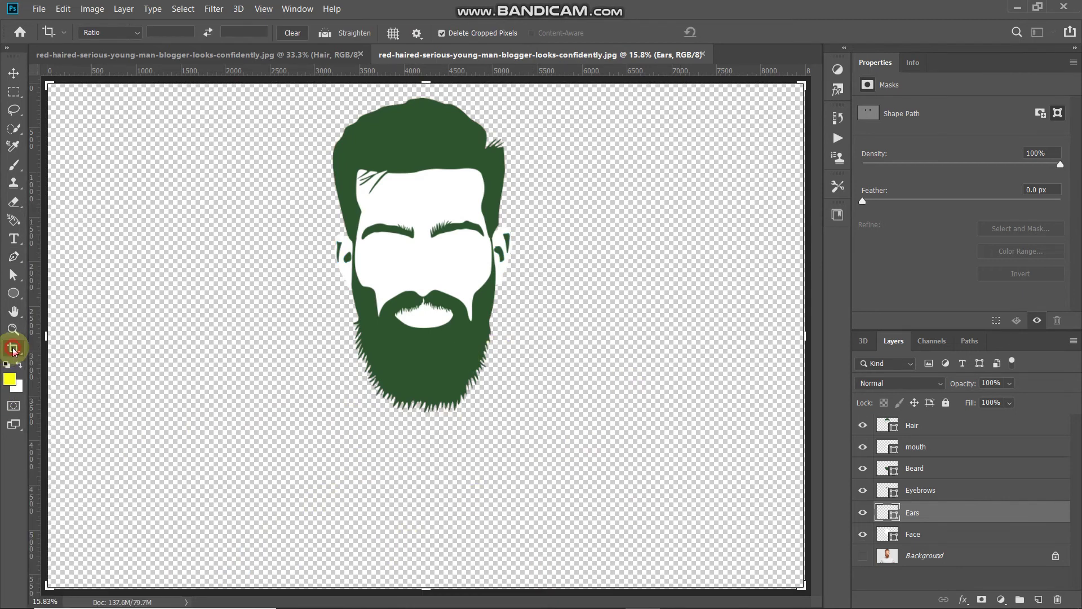
pyautogui.moveTo(424, 587); pyautogui.dragTo(424, 511)
pyautogui.moveTo(802, 336); pyautogui.dragTo(739, 335)
pyautogui.moveTo(112, 338); pyautogui.dragTo(178, 339)
pyautogui.moveTo(676, 343); pyautogui.dragTo(668, 343)
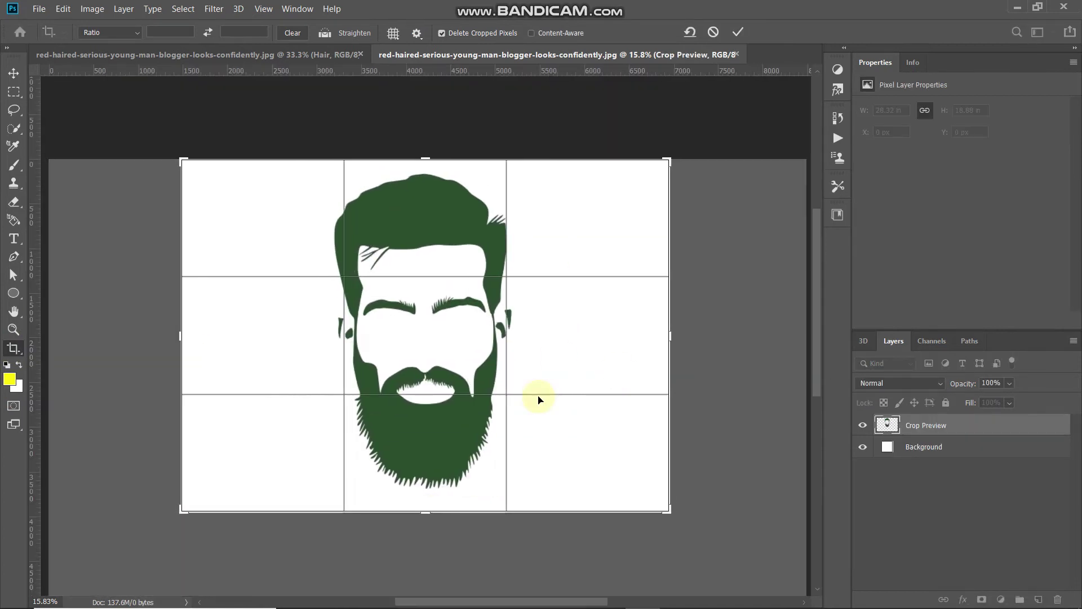
pyautogui.click(737, 33)
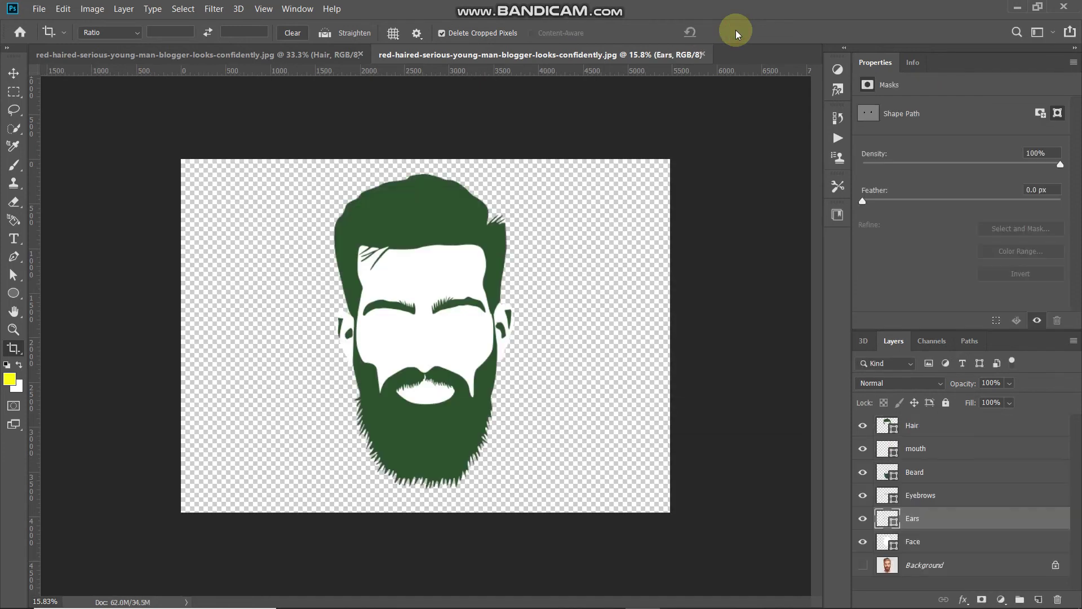
pyautogui.hotkey('ctrl', '0')
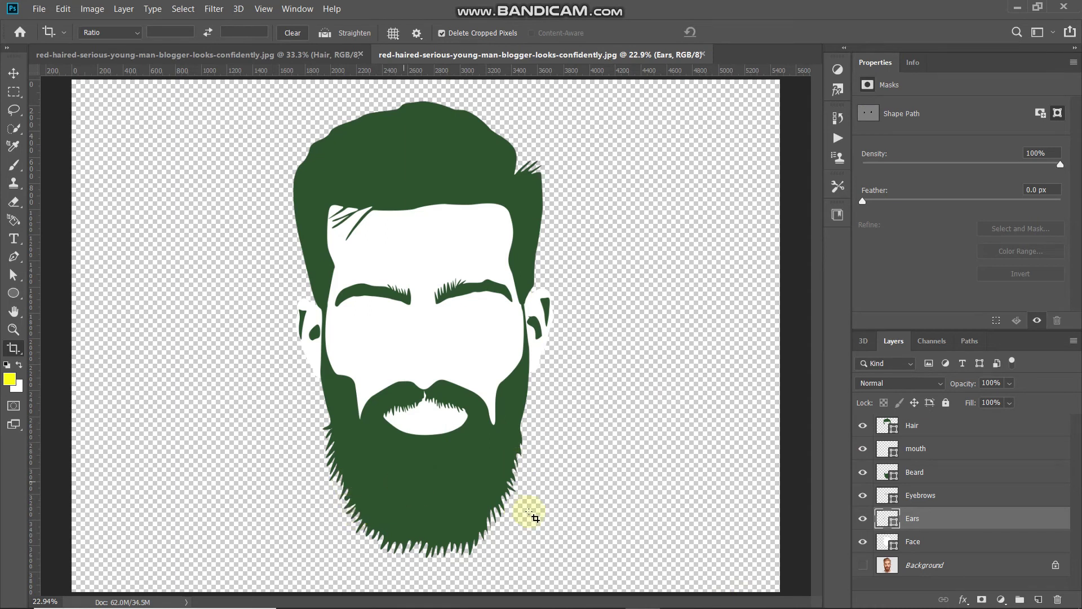
# Add a Solid Color fill layer directly above the Background layer, sampling the dark green of the hair
pyautogui.click(932, 567)
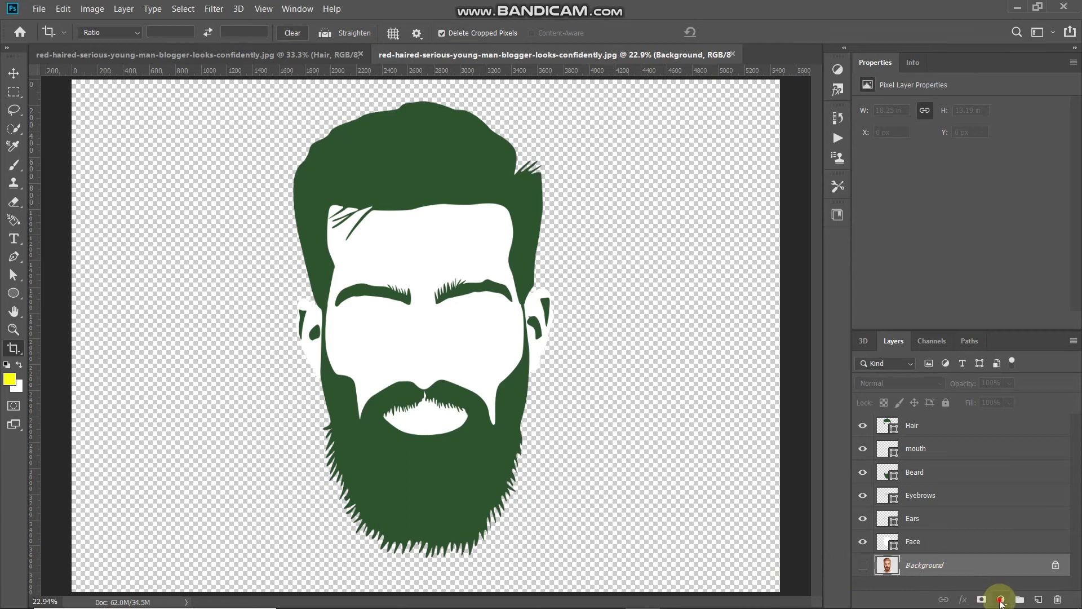
pyautogui.click(1001, 599)
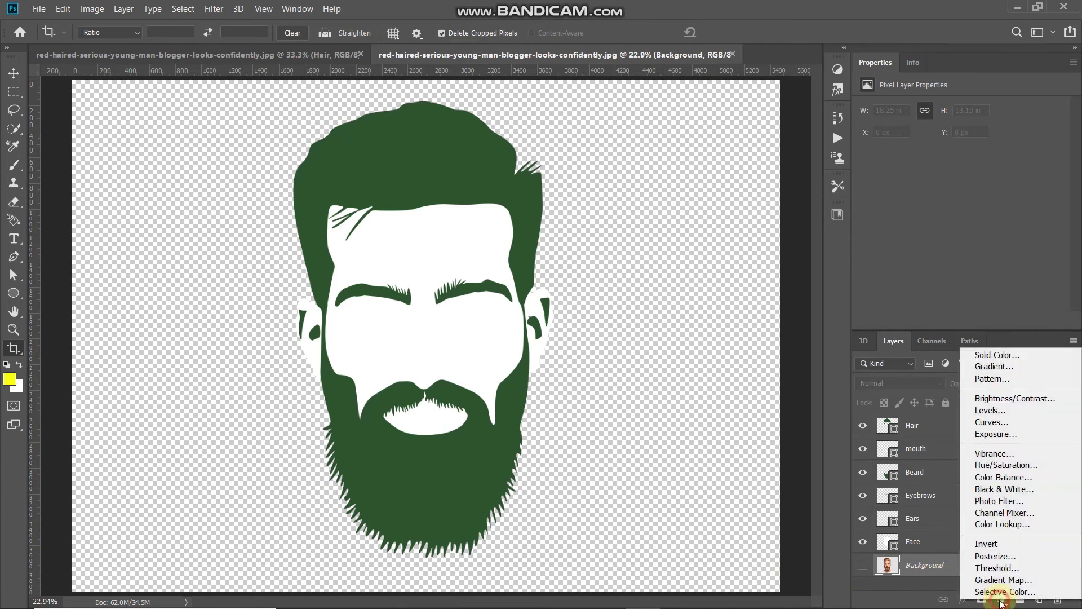
pyautogui.click(997, 355)
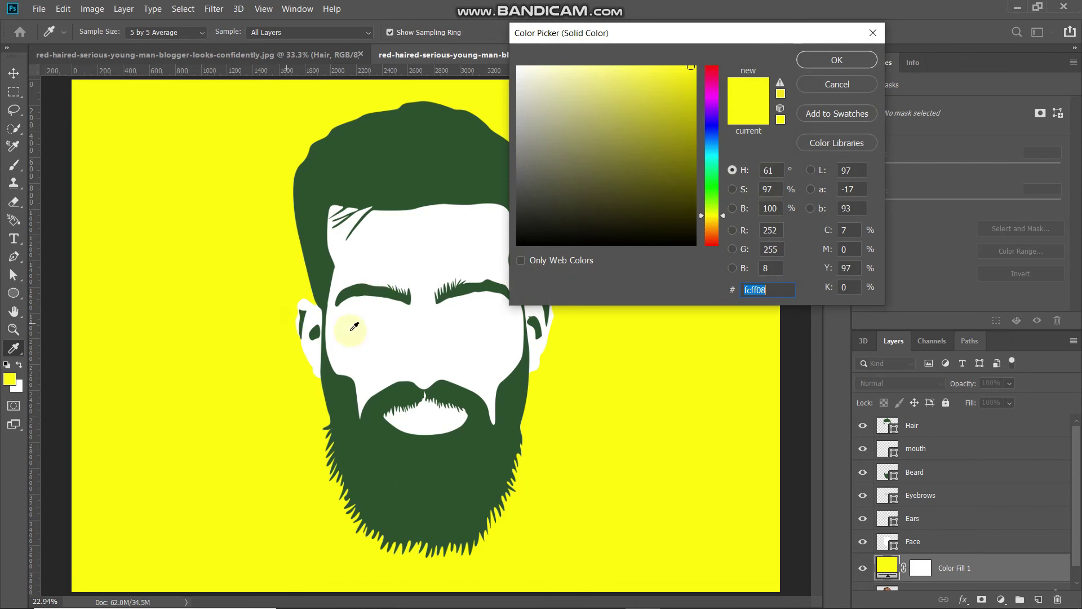
pyautogui.click(395, 157)
pyautogui.click(813, 62)
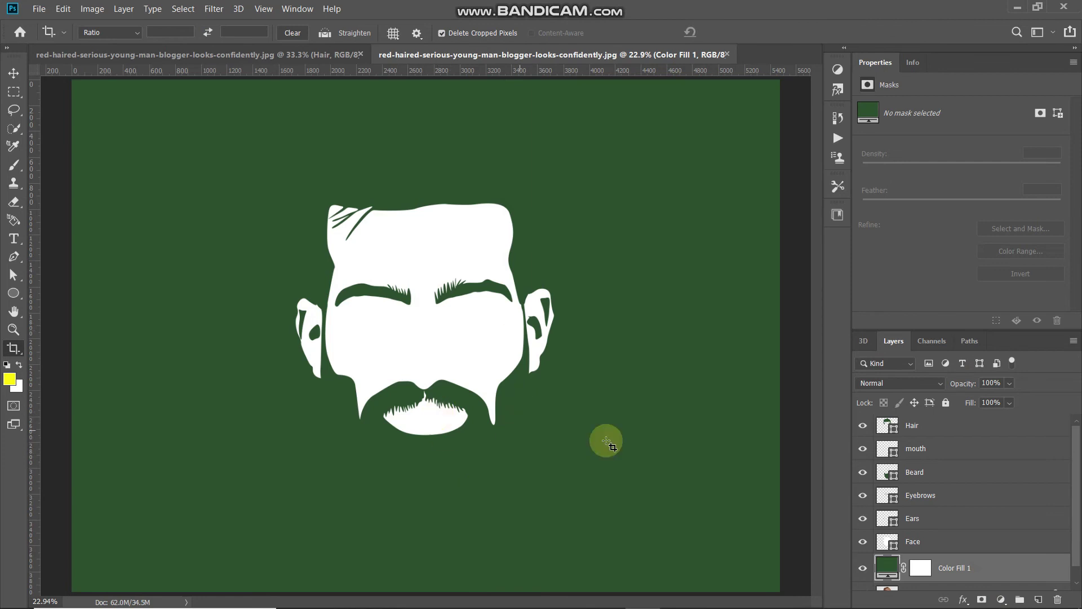
# Group all the portrait shape layers from Face up to Hair
pyautogui.click(948, 548)
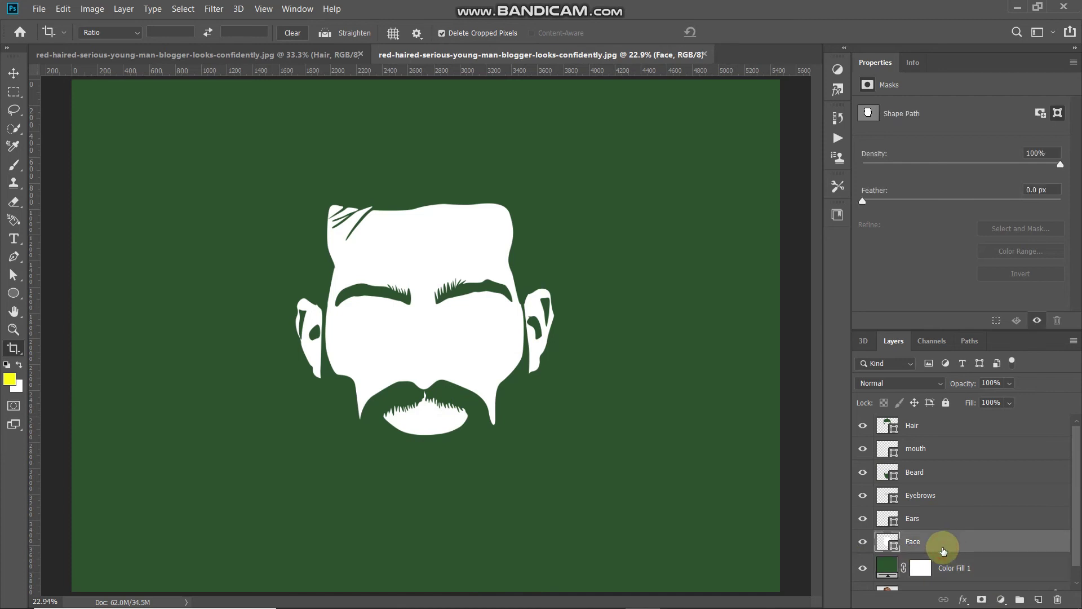
pyautogui.keyDown('shift'); pyautogui.click(959, 430); pyautogui.keyUp('shift')
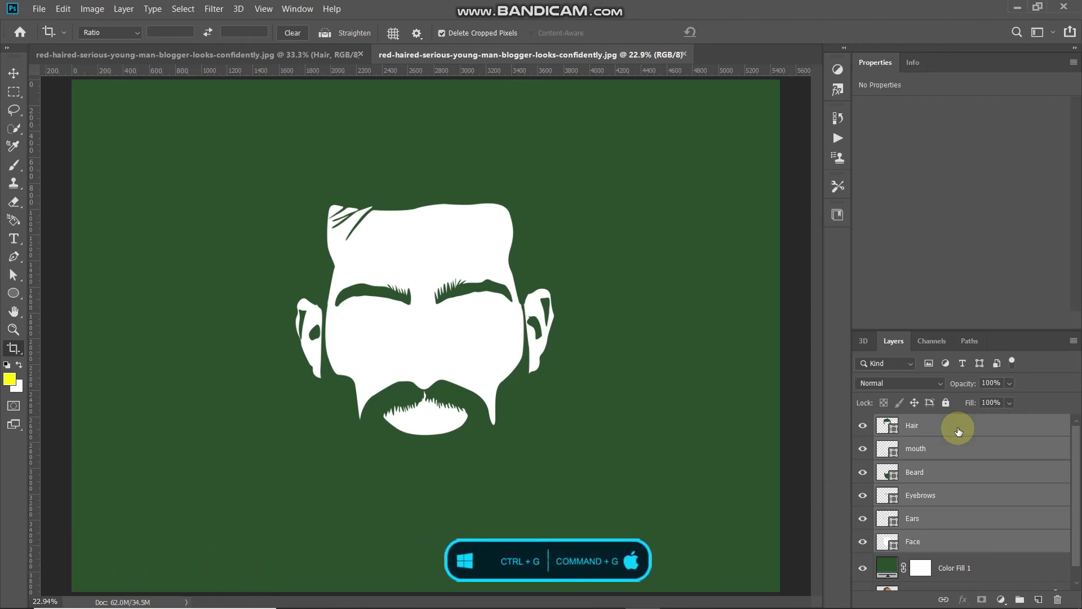
pyautogui.hotkey('ctrl', 'g')
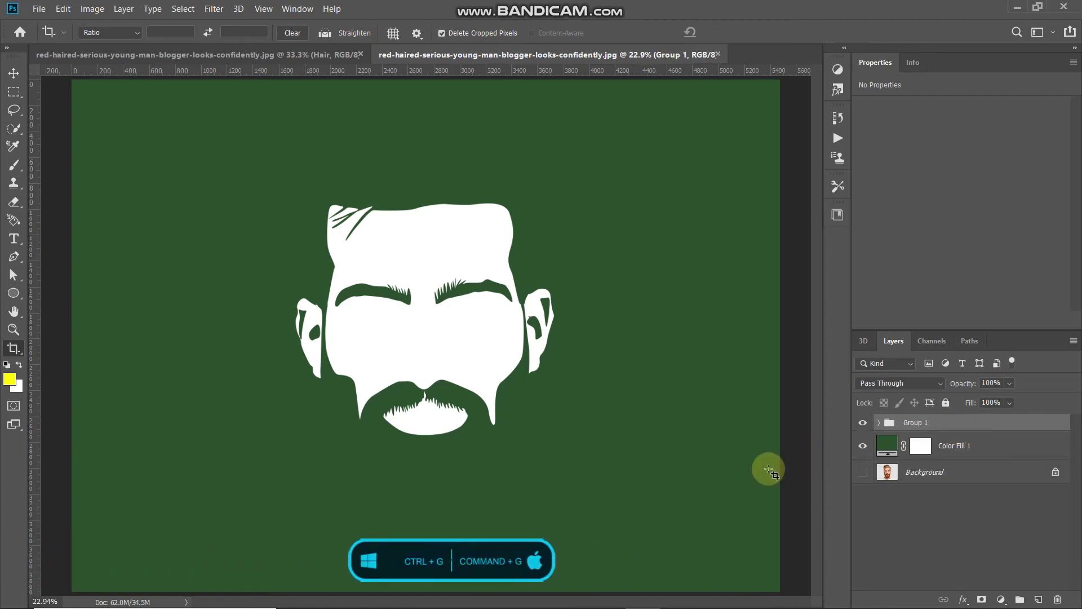
# Add a Stroke effect to the portrait group with a size of 20 px and white (ffffff) as the color
pyautogui.click(969, 601)
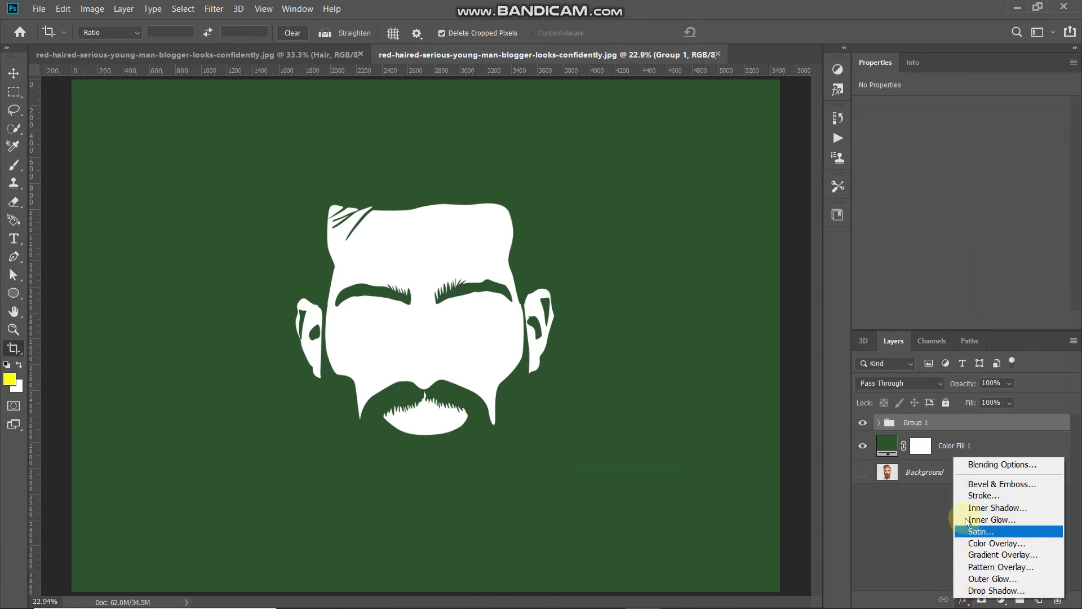
pyautogui.click(970, 496)
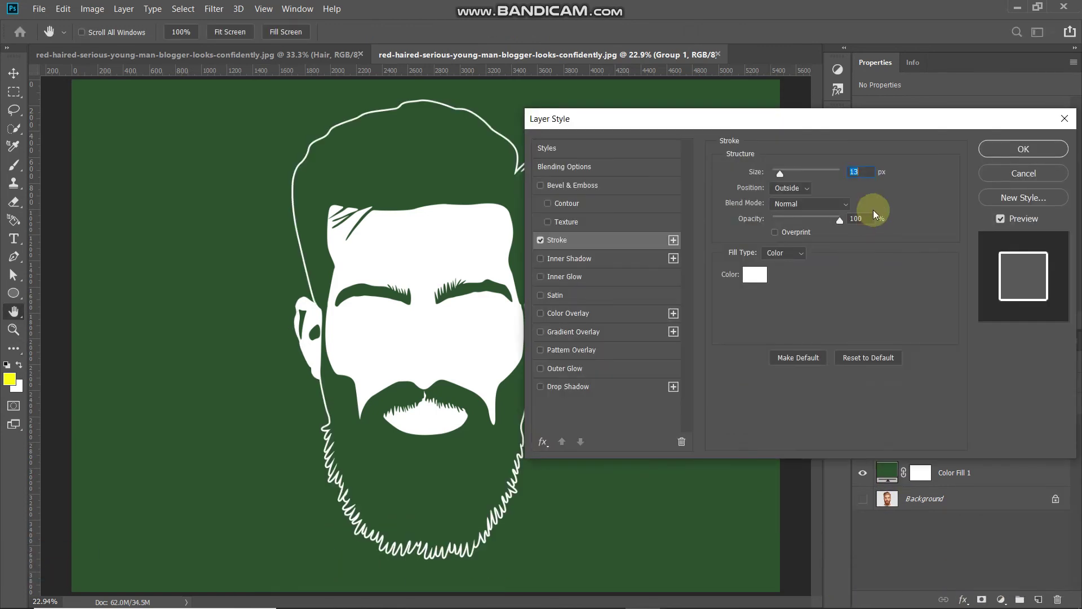
pyautogui.write('20')
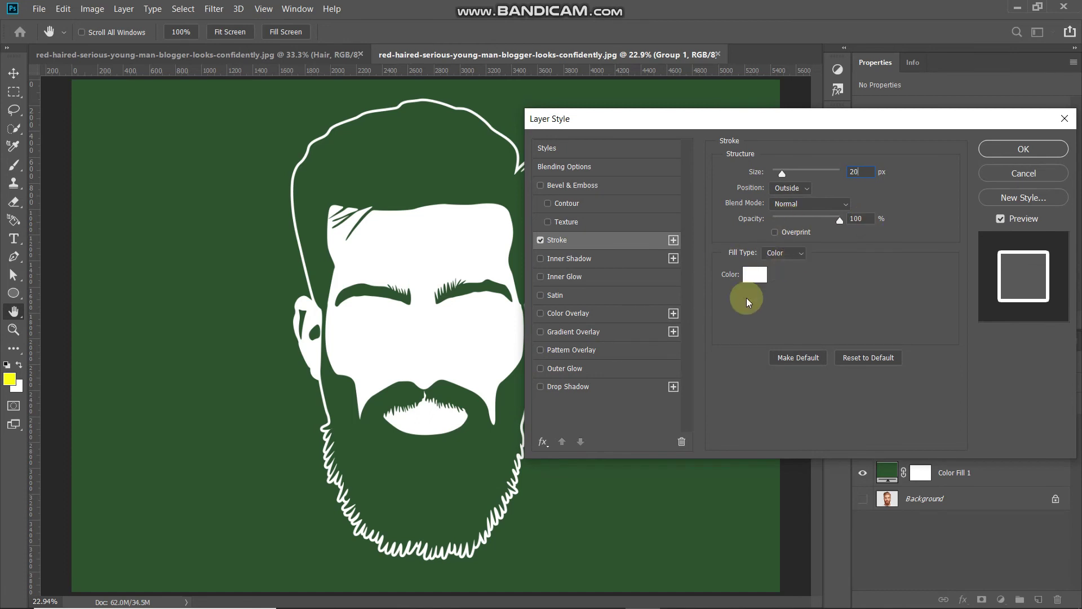
pyautogui.click(754, 276)
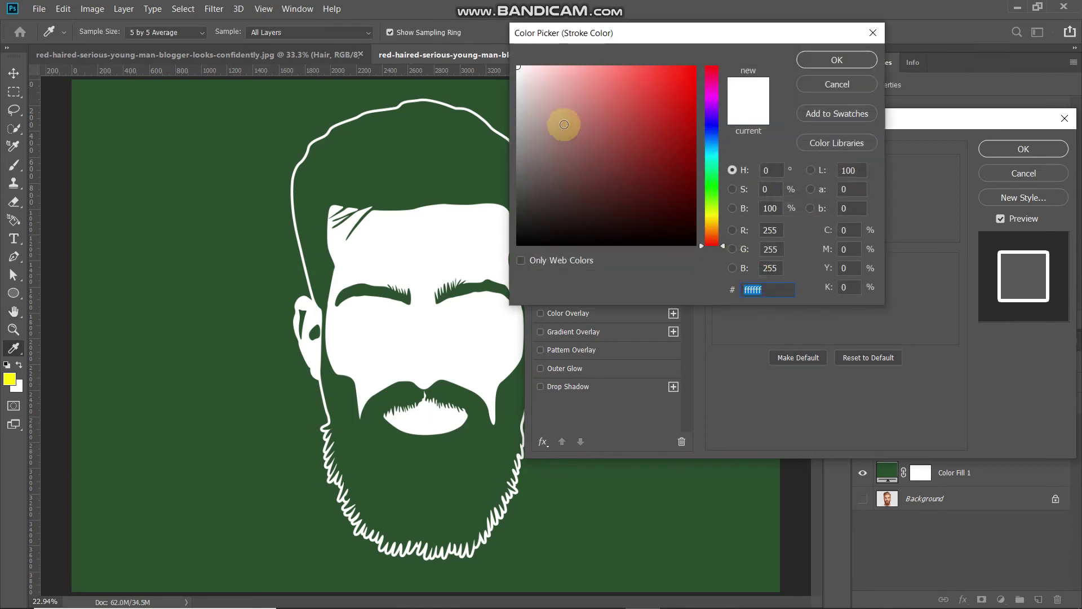
pyautogui.click(827, 60)
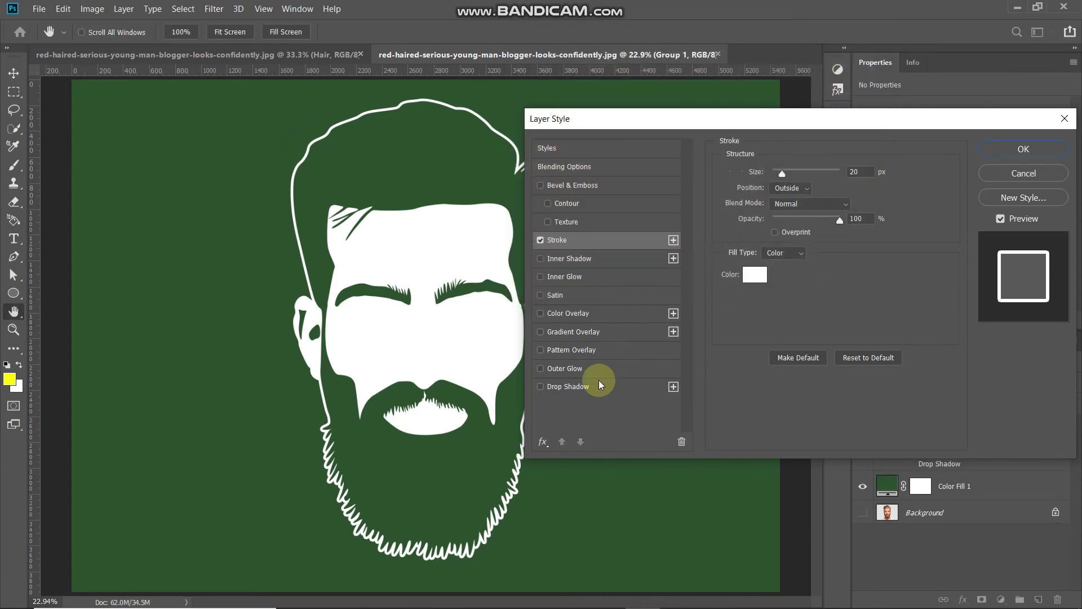
# Enable a Drop Shadow on the portrait group and set its color to the very dark green 172418
pyautogui.click(581, 391)
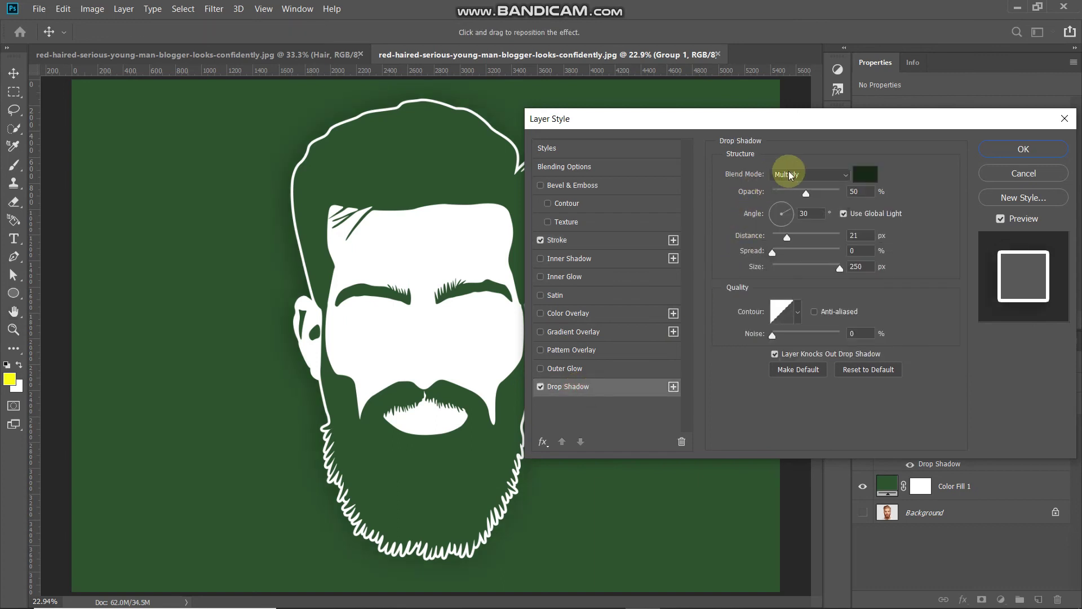
pyautogui.click(874, 173)
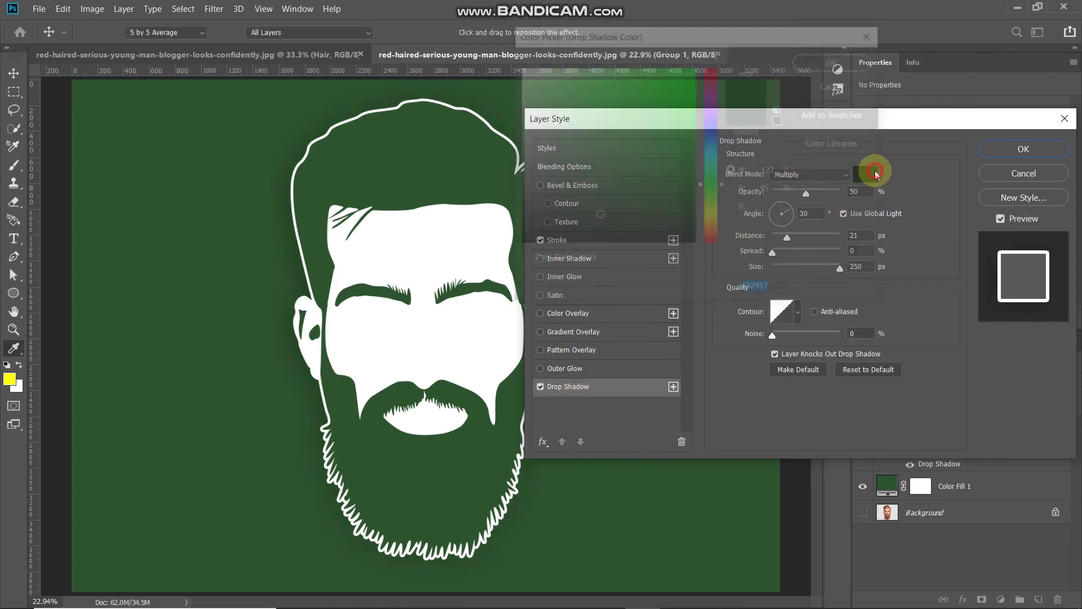
pyautogui.moveTo(580, 206)
pyautogui.mouseDown()
pyautogui.moveTo(543, 239)
pyautogui.moveTo(536, 228)
pyautogui.moveTo(577, 222)
pyautogui.mouseUp()
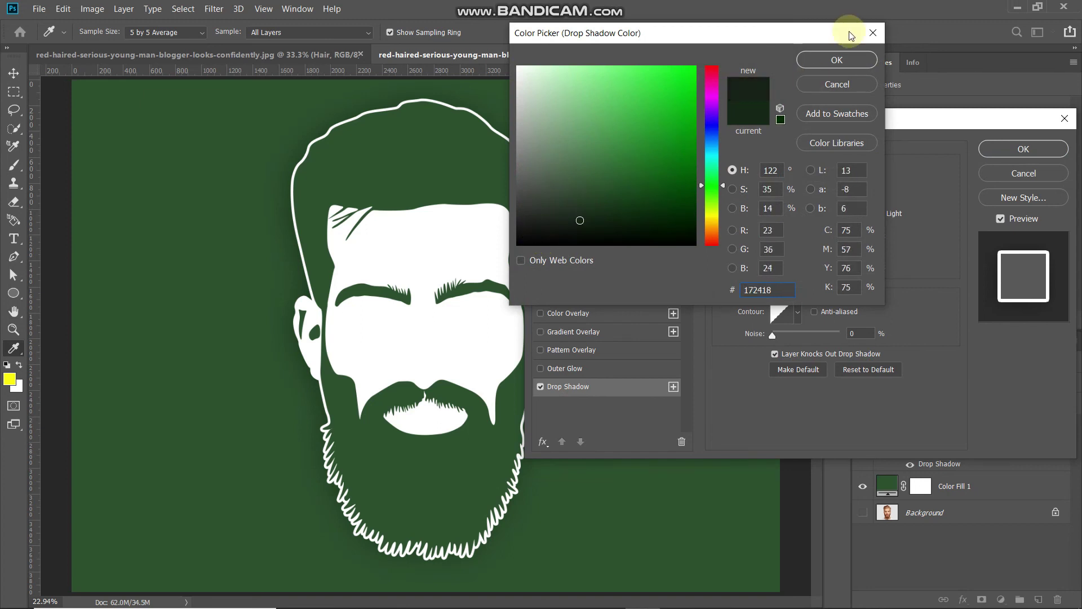
pyautogui.click(837, 59)
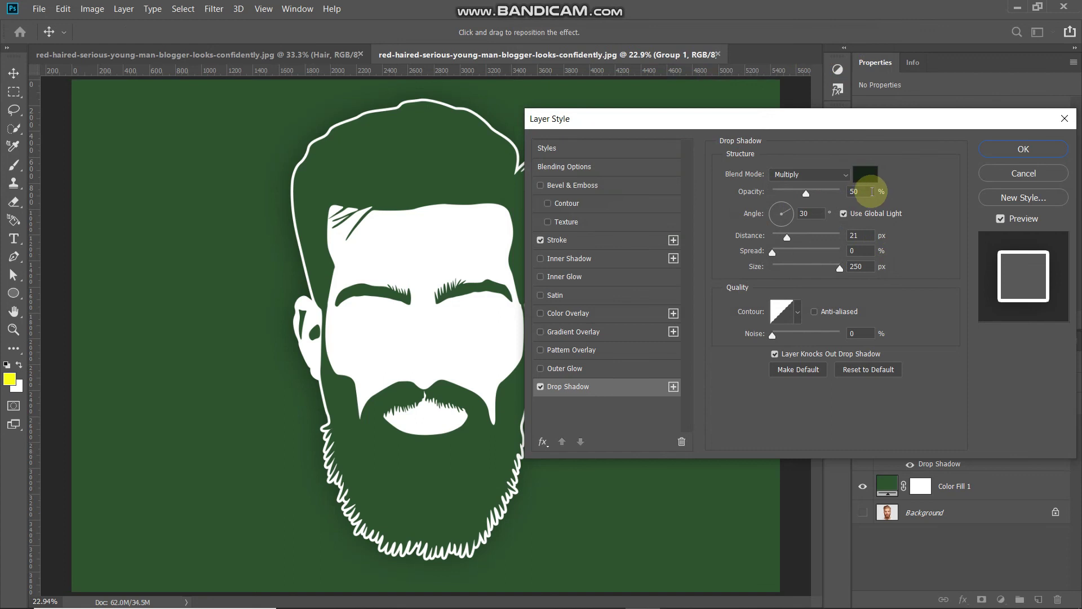
# Set the drop shadow's angle to 90° and distance to 20 px, compare with the shadow off and on, and apply the layer style
pyautogui.click(810, 213)
pyautogui.write('3')
pyautogui.press('BackSpace')
pyautogui.write('90')
pyautogui.press('Return')
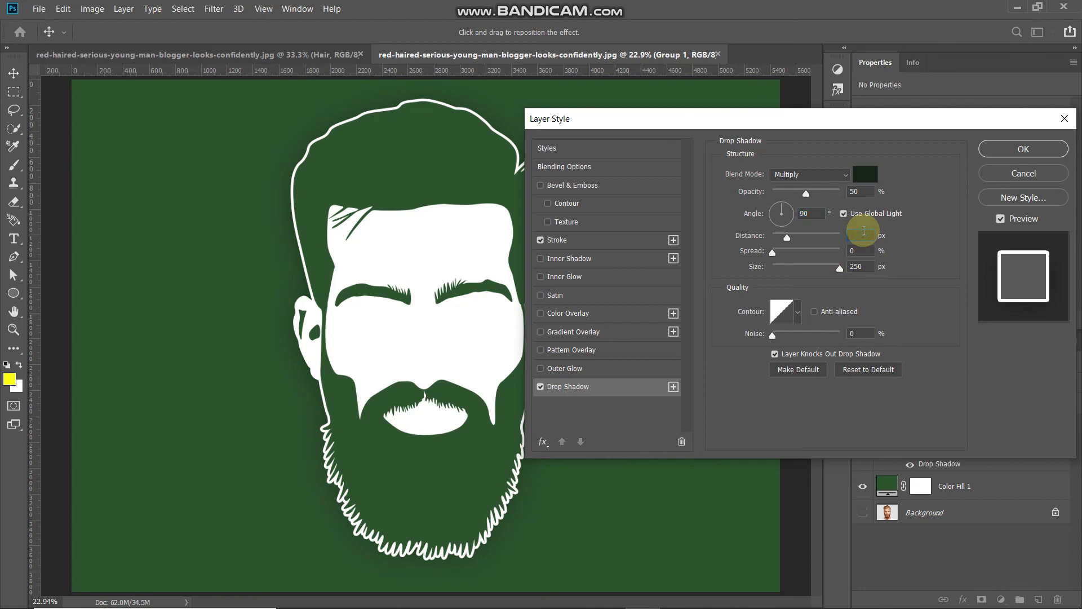
pyautogui.write('20')
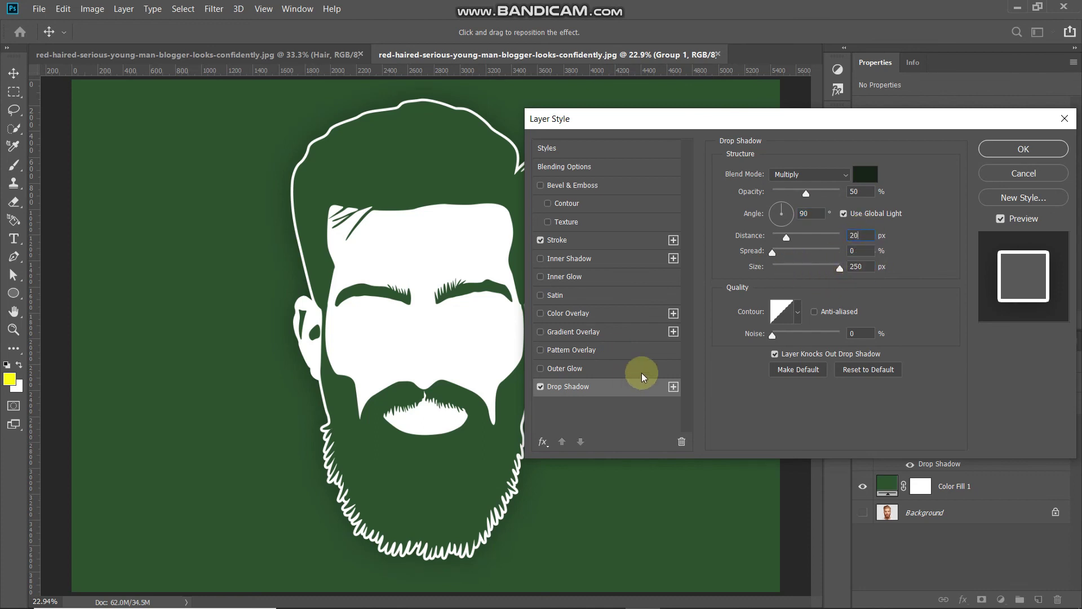
pyautogui.click(540, 388)
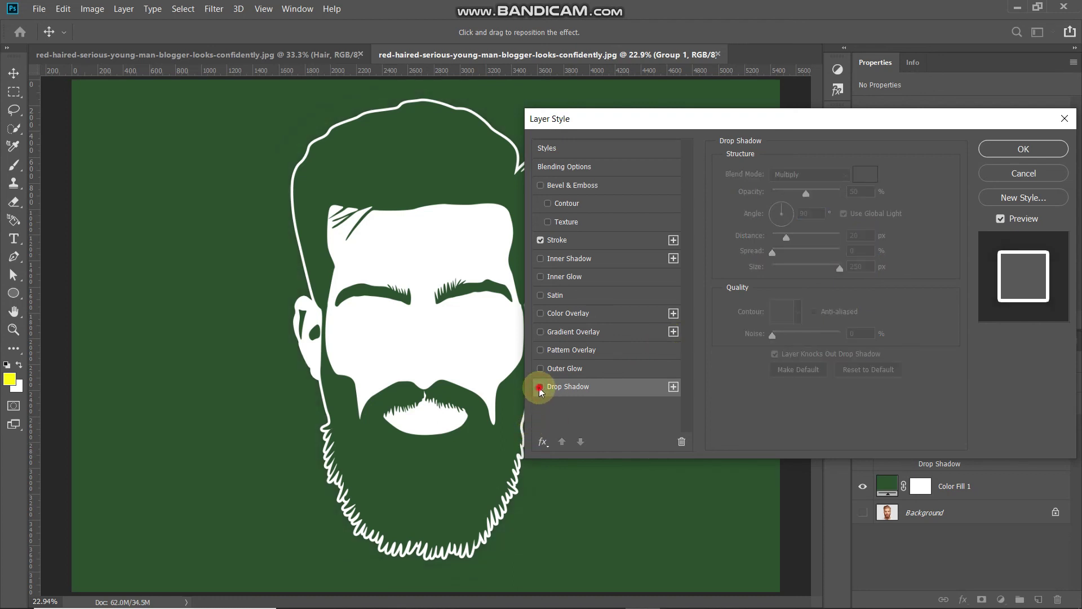
pyautogui.click(539, 387)
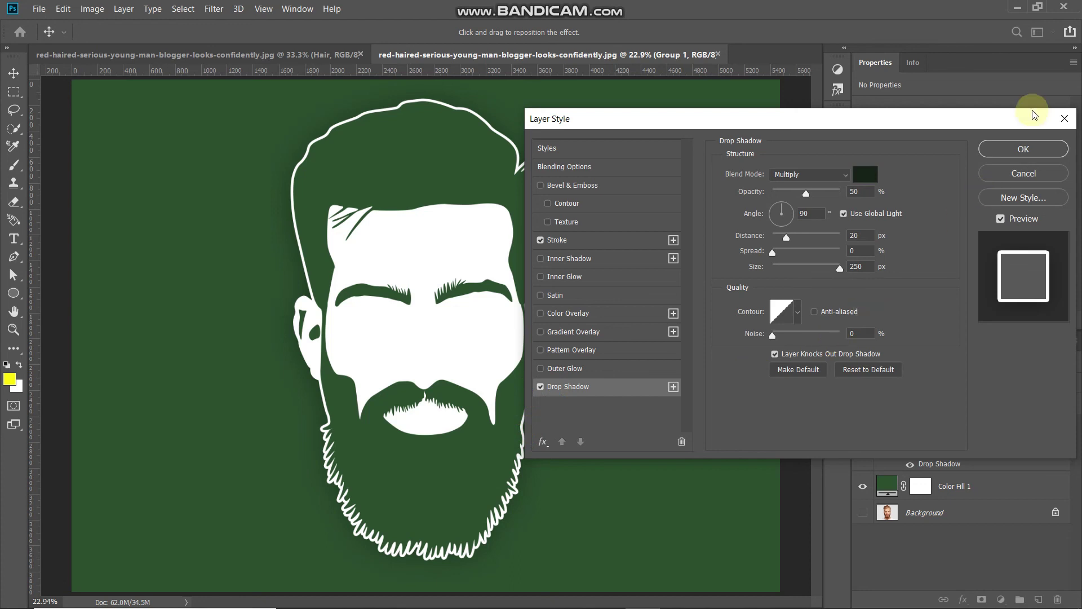
pyautogui.click(1023, 148)
pyautogui.press('c')
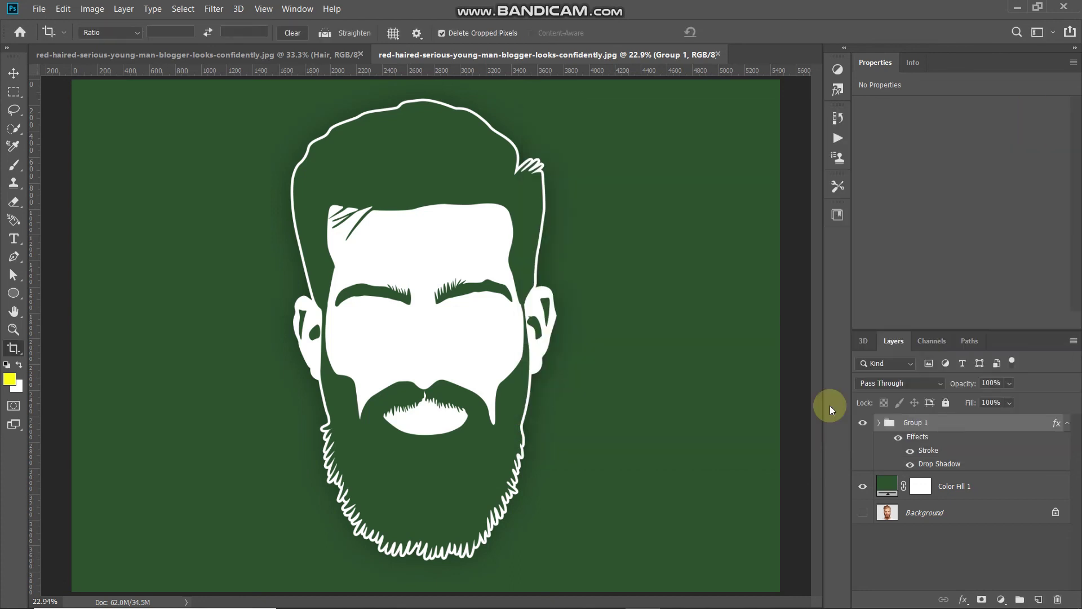